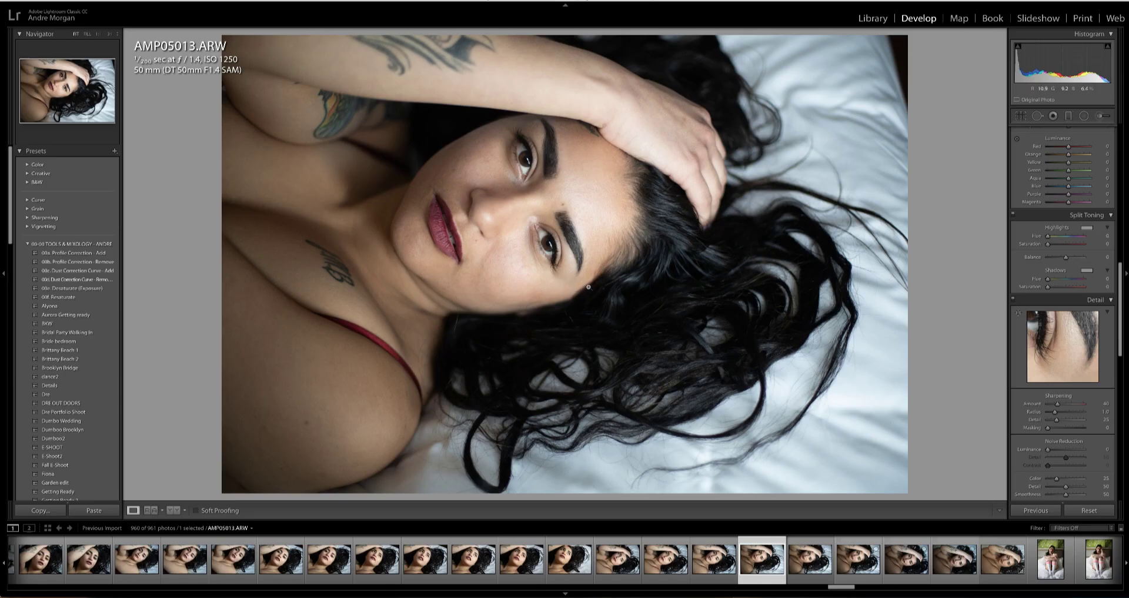
# Heal the small skin blemishes across the chest and shoulder with the Spot Removal tool in Heal mode
pyautogui.click(589, 286)
pyautogui.press('q')
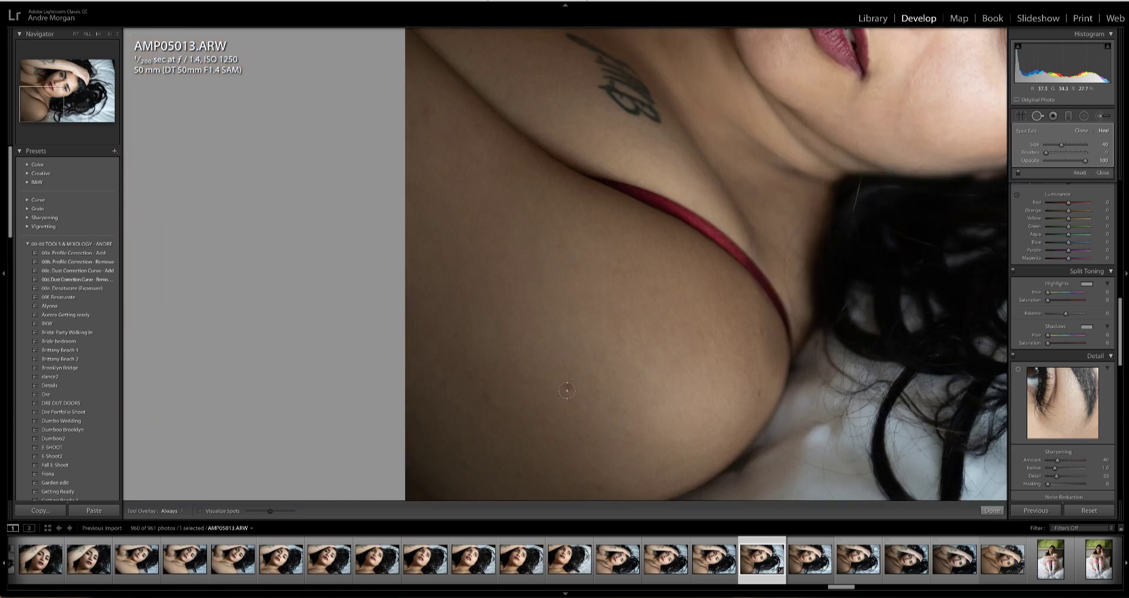
pyautogui.click(487, 417)
pyautogui.click(512, 472)
pyautogui.click(521, 474)
pyautogui.click(628, 433)
pyautogui.click(599, 486)
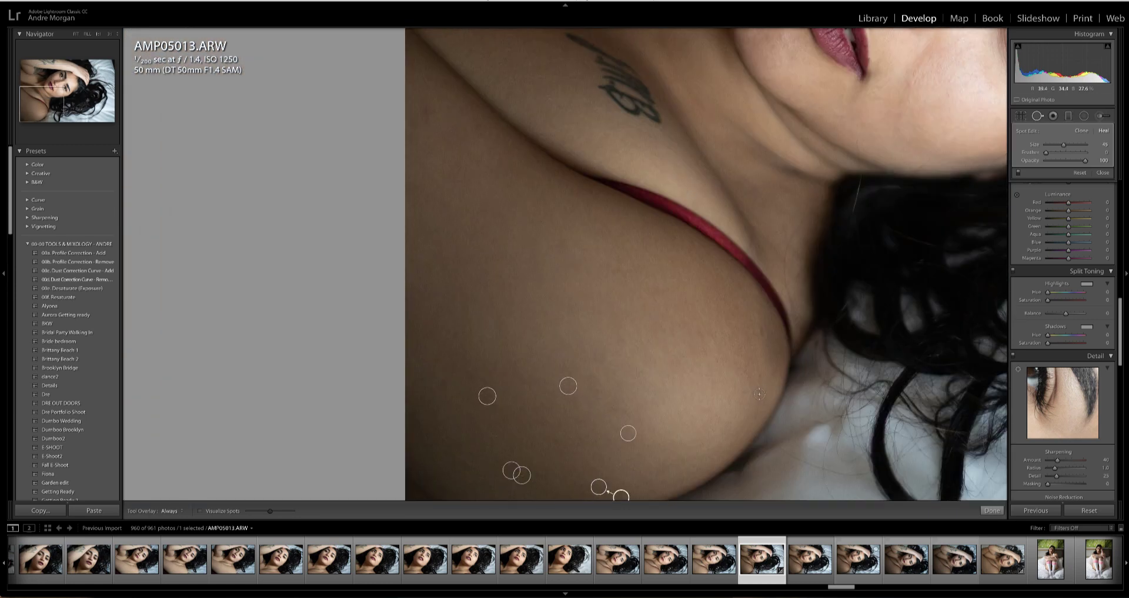
pyautogui.click(759, 394)
pyautogui.click(761, 330)
pyautogui.click(562, 238)
pyautogui.press('q')
pyautogui.click(697, 307)
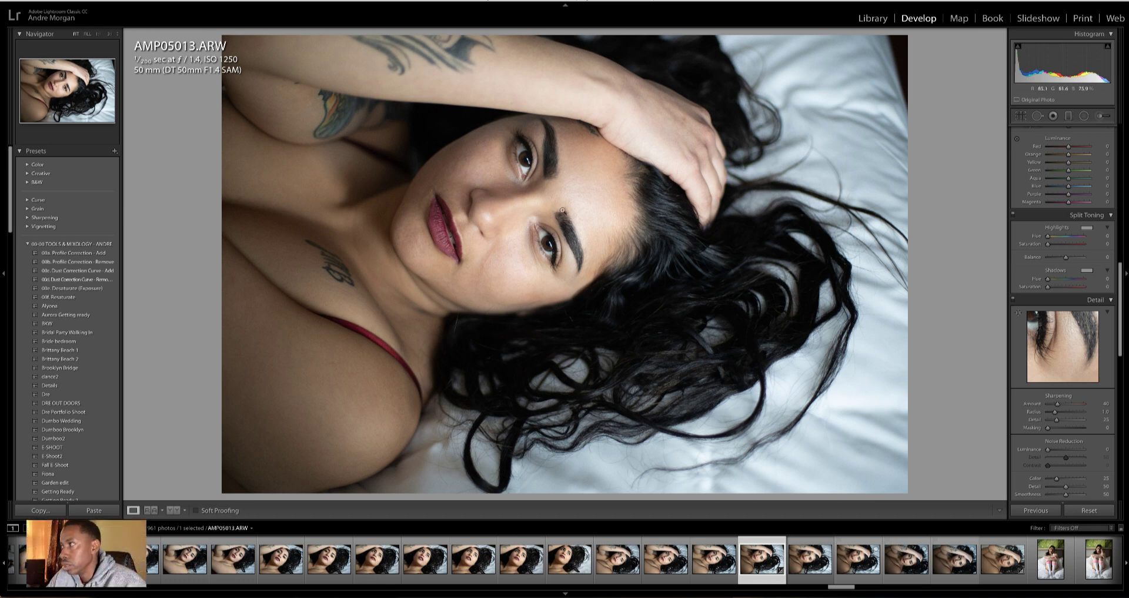
# Lower the Highlights to -49 and raise the Shadows to +32 in the basic tone adjustments
pyautogui.scroll(15, 1048, 229)
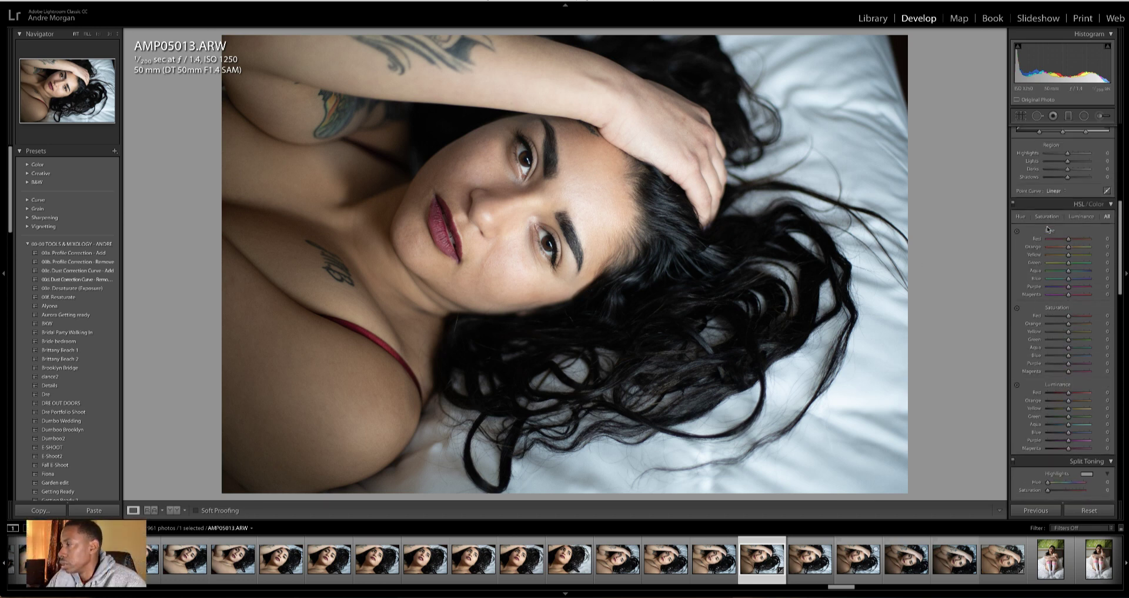
pyautogui.scroll(3, 1047, 229)
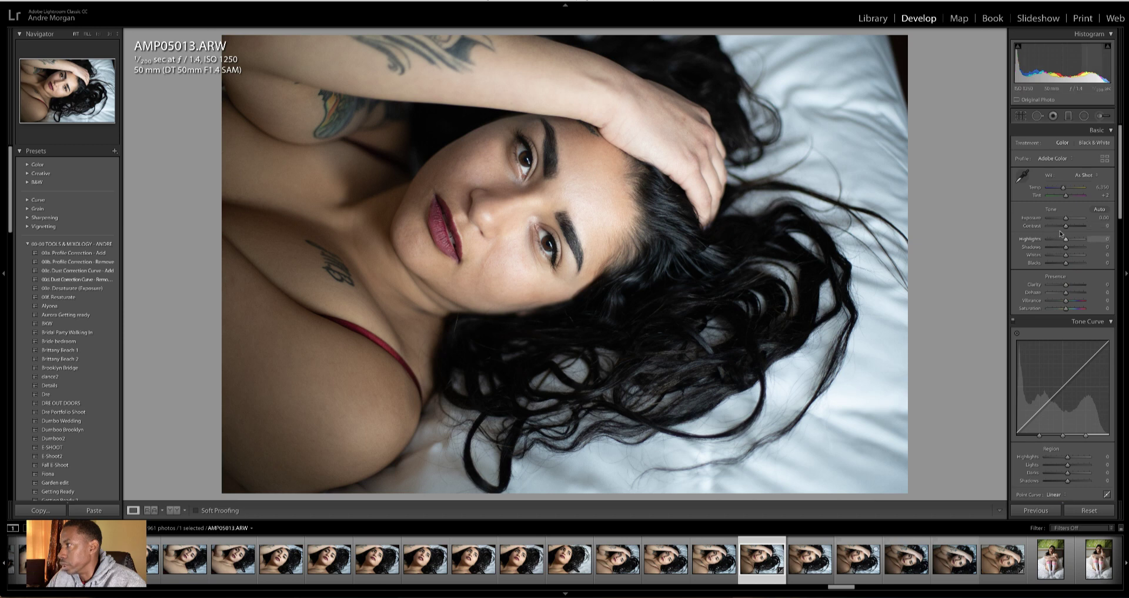
pyautogui.moveTo(1065, 242); pyautogui.dragTo(1060, 242)
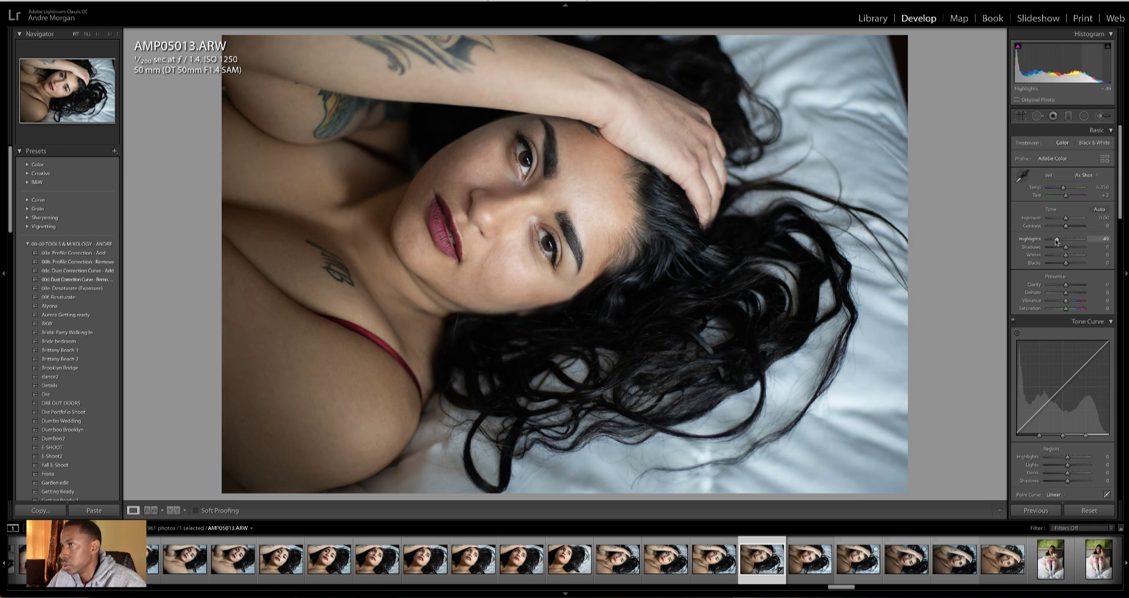
pyautogui.click(508, 221)
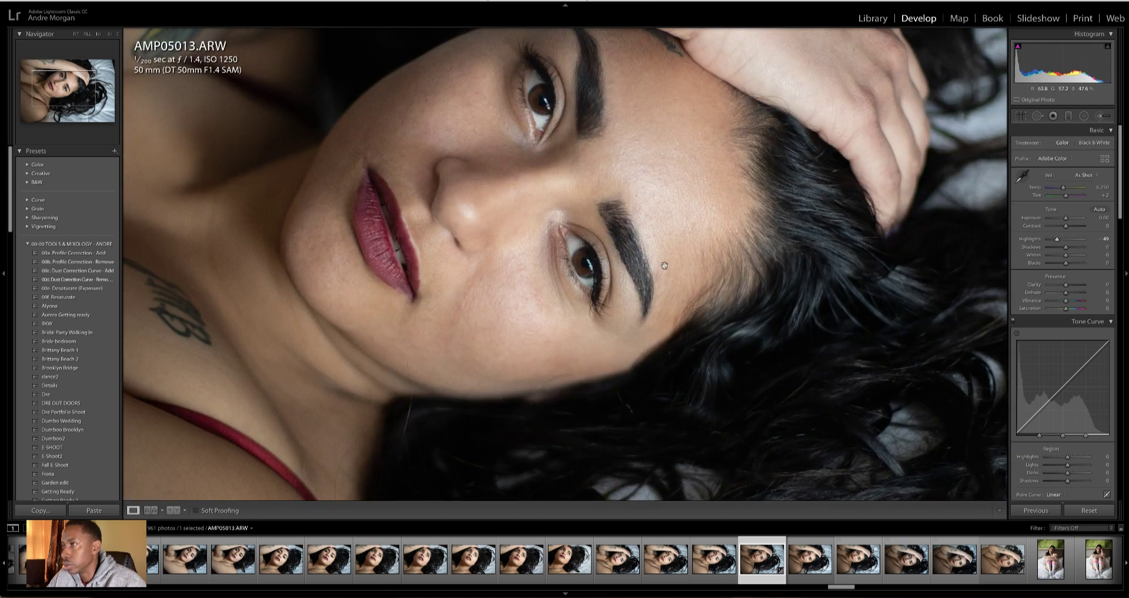
pyautogui.click(1074, 247)
pyautogui.moveTo(1074, 247); pyautogui.dragTo(1071, 248)
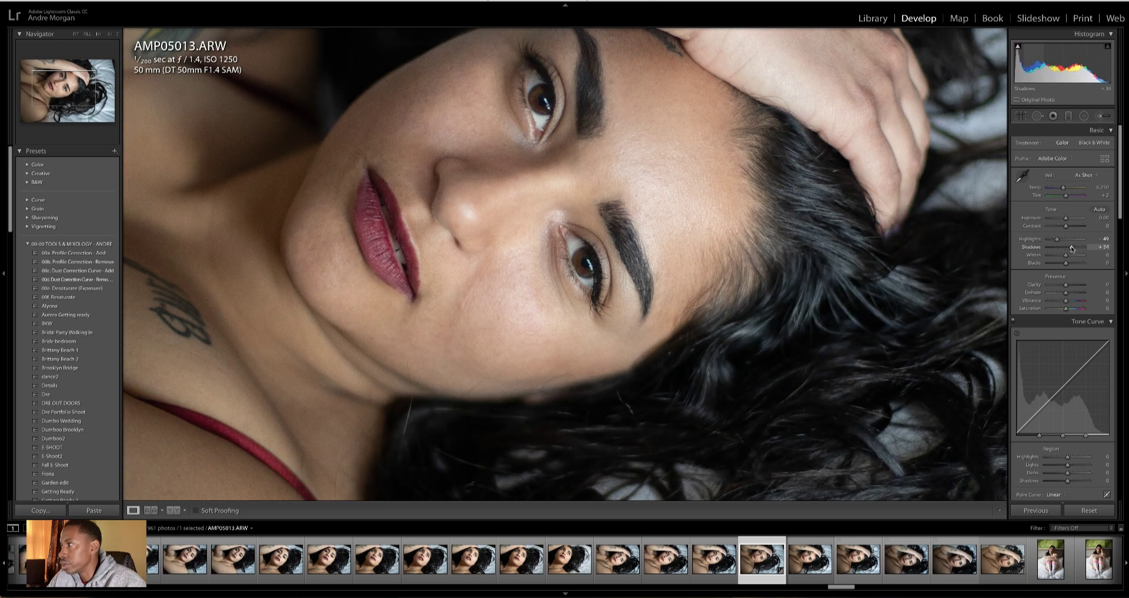
# Set the sharpening amount to 60 and radius to 1.3, and raise the luminance noise reduction to 13
pyautogui.scroll(-10, 1036, 317)
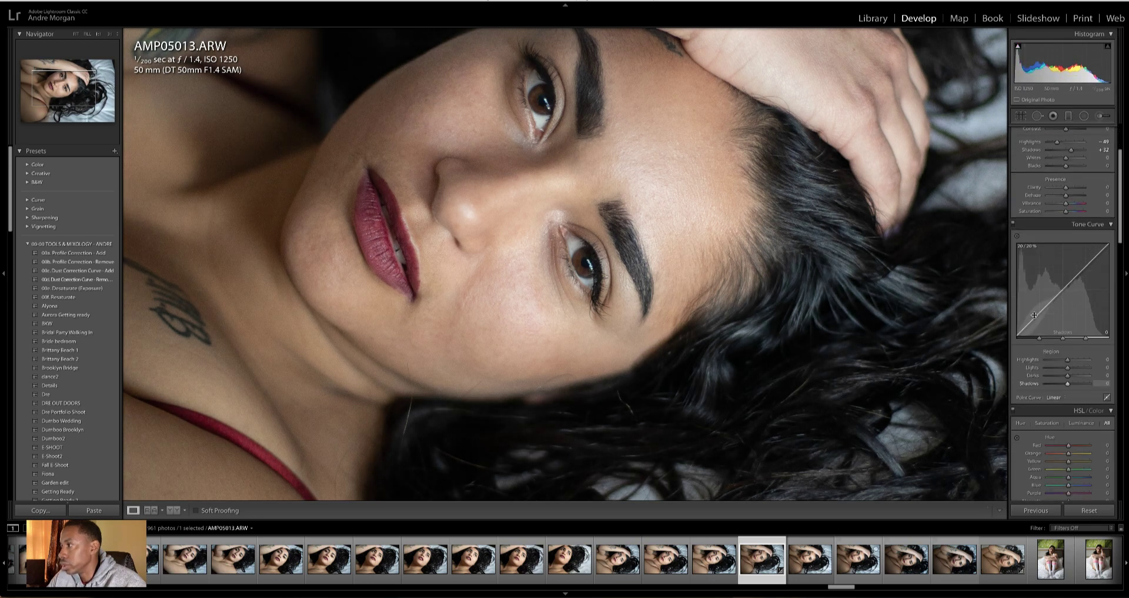
pyautogui.scroll(-2, 1036, 313)
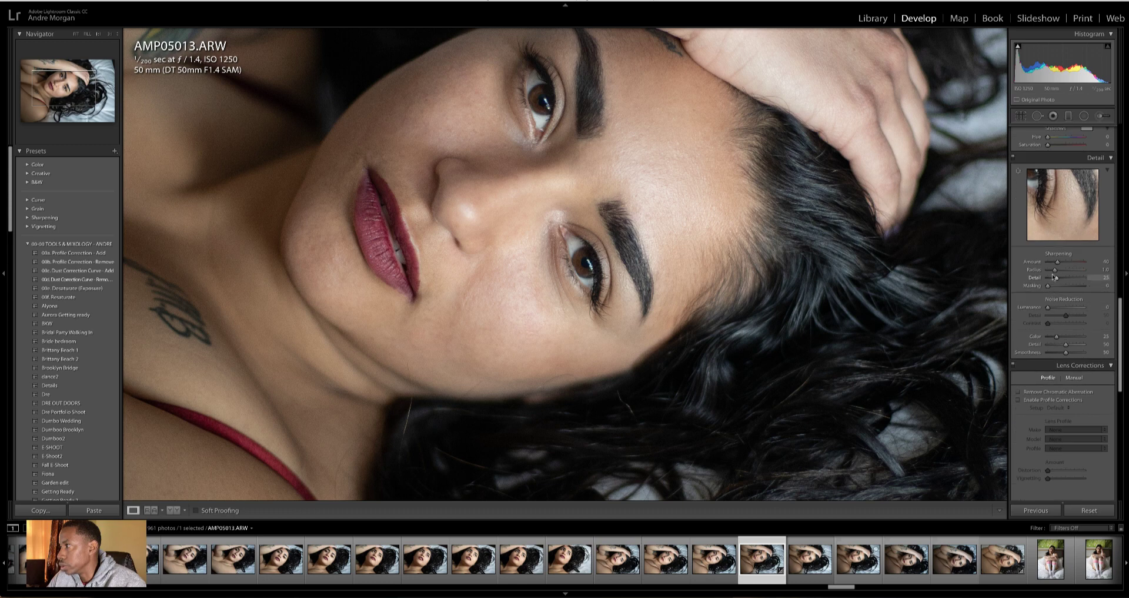
pyautogui.click(1088, 262)
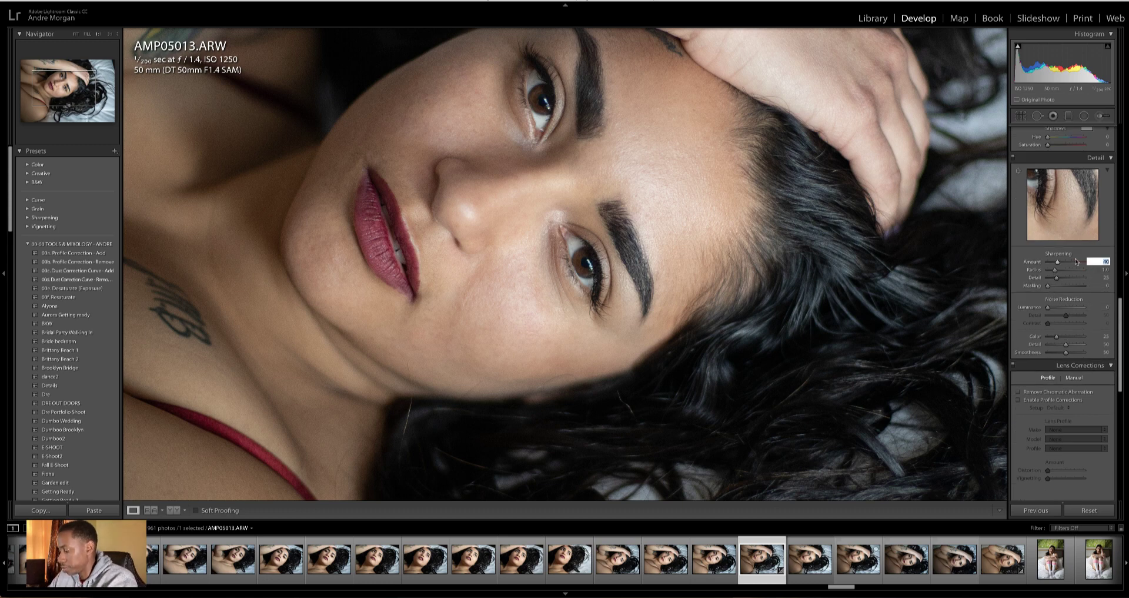
pyautogui.write('60')
pyautogui.press('Tab')
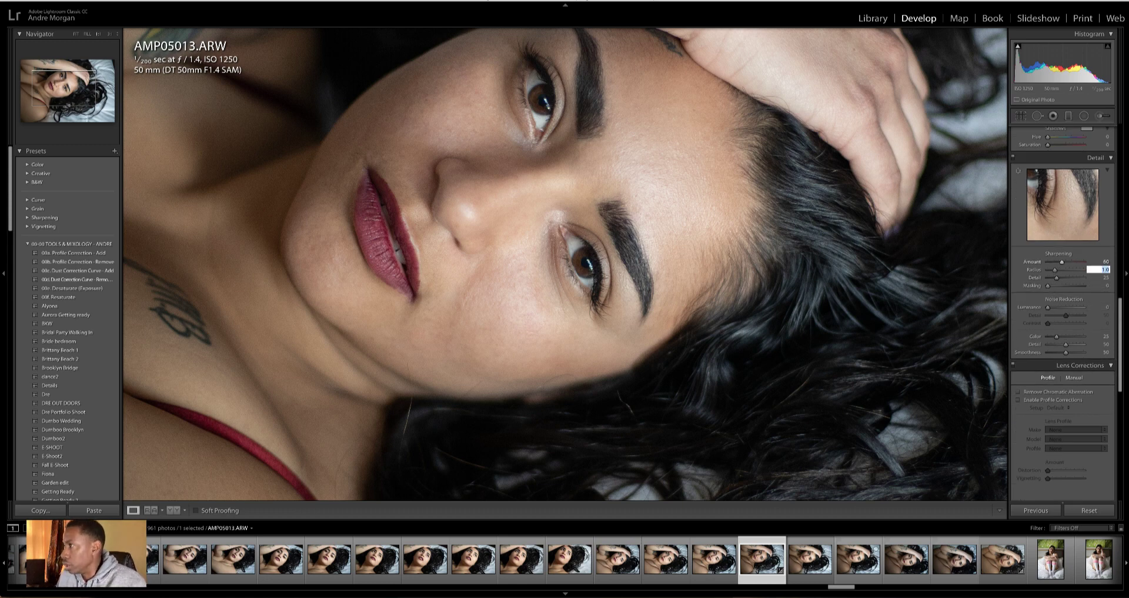
pyautogui.write('1.3')
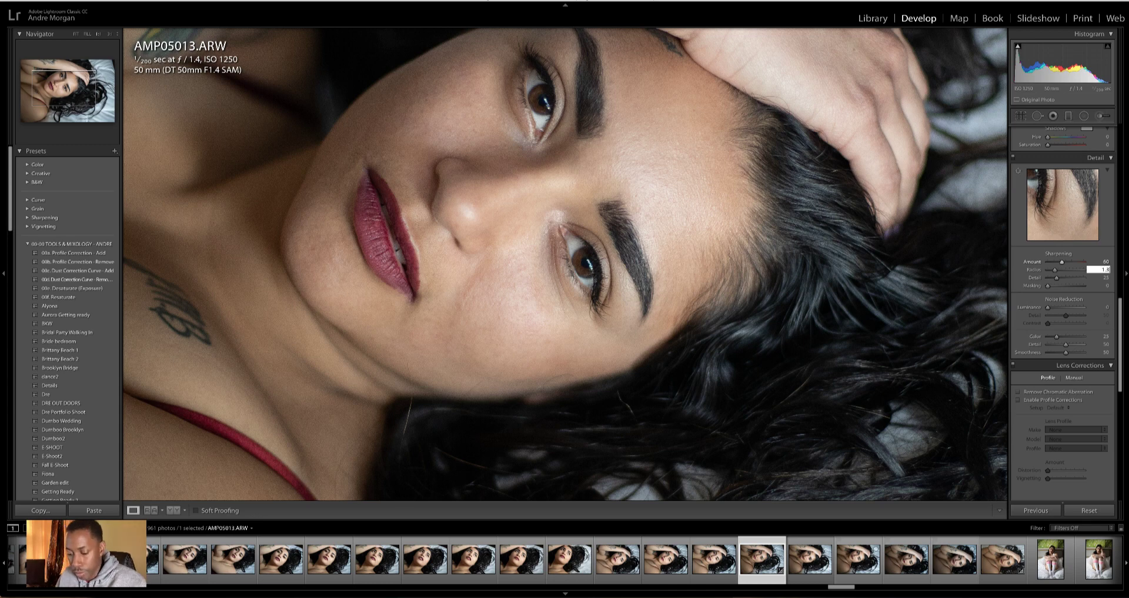
pyautogui.press('Tab')
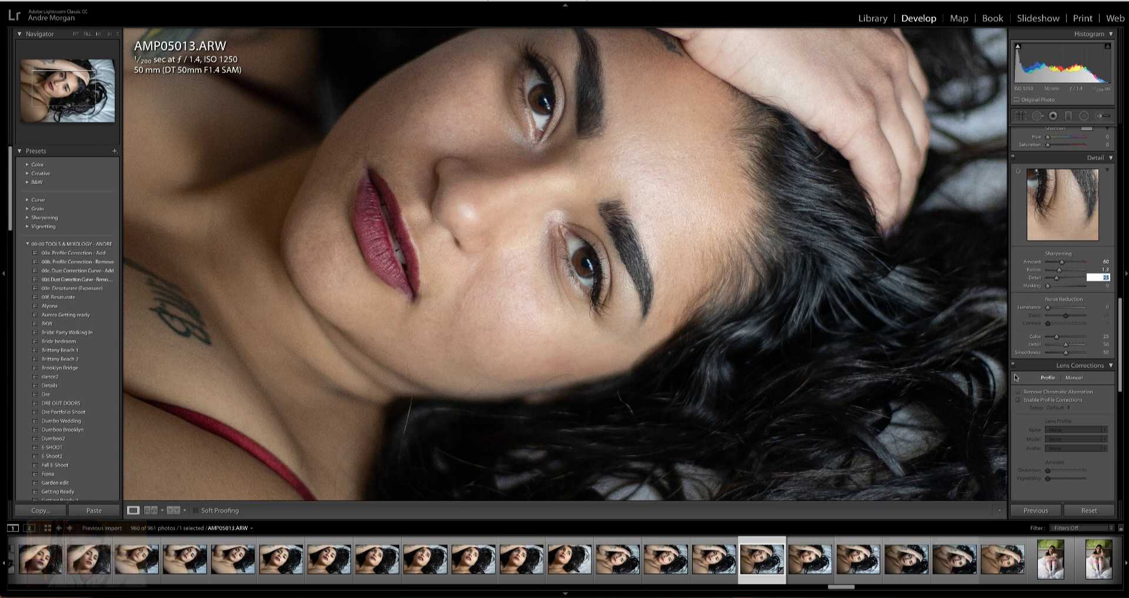
pyautogui.moveTo(1047, 307); pyautogui.dragTo(1054, 308)
# Enable lens profile corrections and choose Canon as the lens make
pyautogui.click(1019, 399)
pyautogui.click(1061, 429)
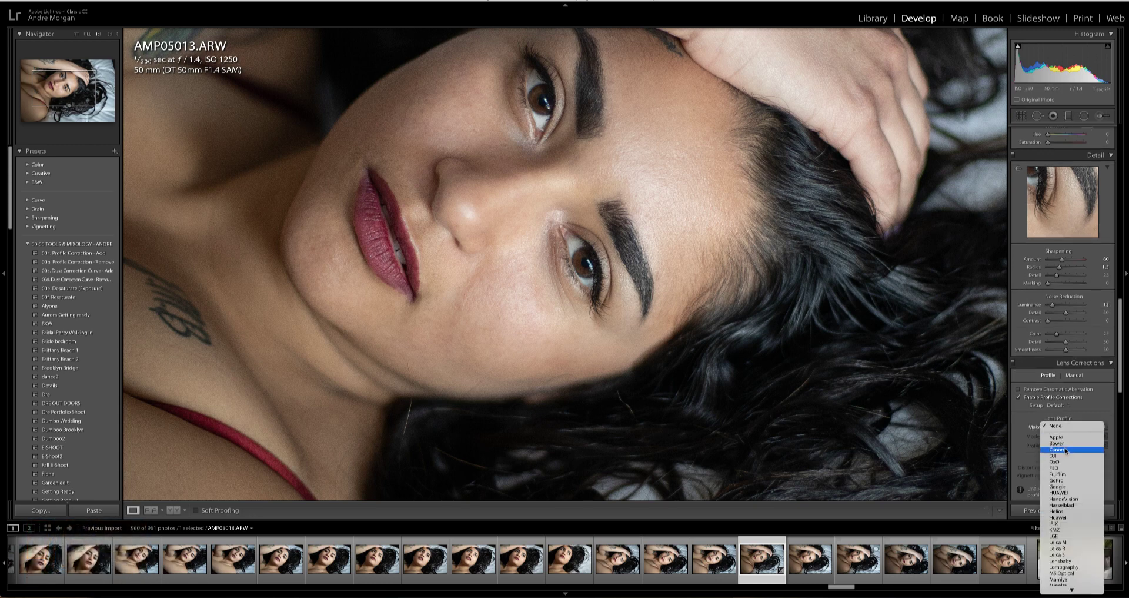
pyautogui.click(1061, 451)
pyautogui.click(1061, 439)
# Defringe the purple edges in the dark hair with amount 2 and turn on Remove Chromatic Aberration
pyautogui.click(1049, 157)
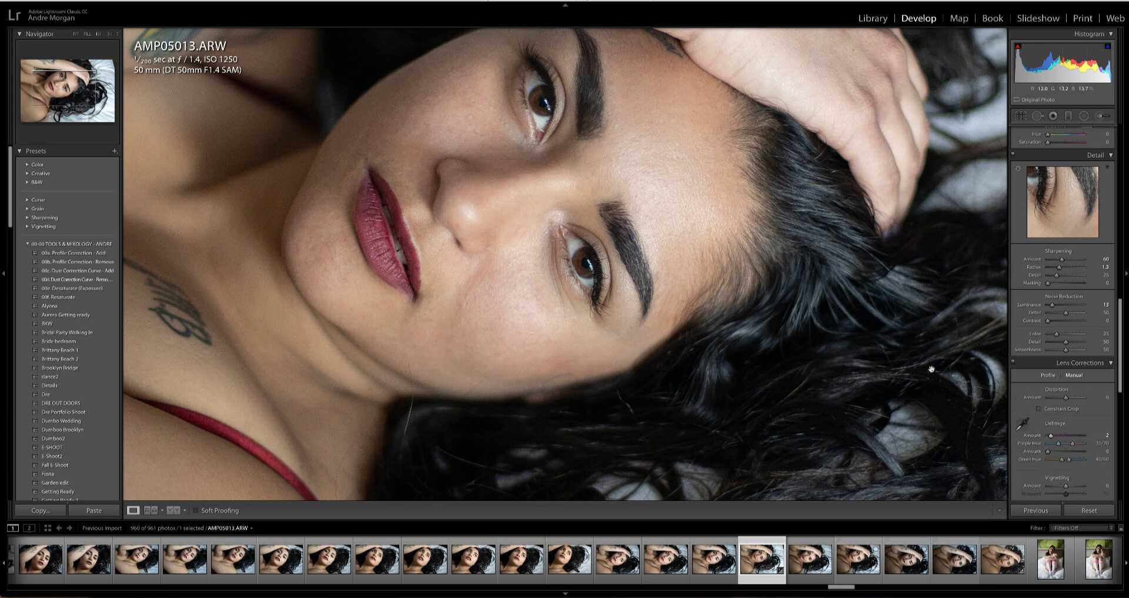
pyautogui.click(930, 369)
pyautogui.click(1074, 377)
pyautogui.click(1052, 343)
pyautogui.click(1019, 365)
pyautogui.click(1019, 365)
# Heal the small blemishes on the cheek with the Spot Removal tool and delete the unwanted selected spot
pyautogui.click(565, 226)
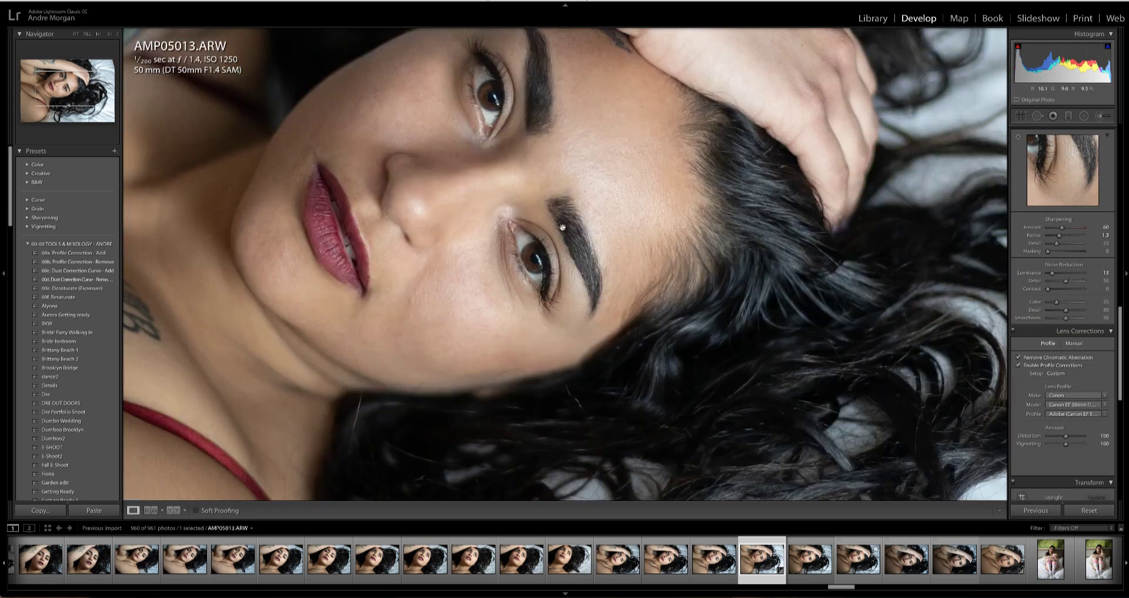
pyautogui.moveTo(541, 200)
pyautogui.mouseDown()
pyautogui.moveTo(799, 475)
pyautogui.moveTo(591, 405)
pyautogui.mouseUp()
pyautogui.press('q')
pyautogui.click(847, 230)
pyautogui.press('z')
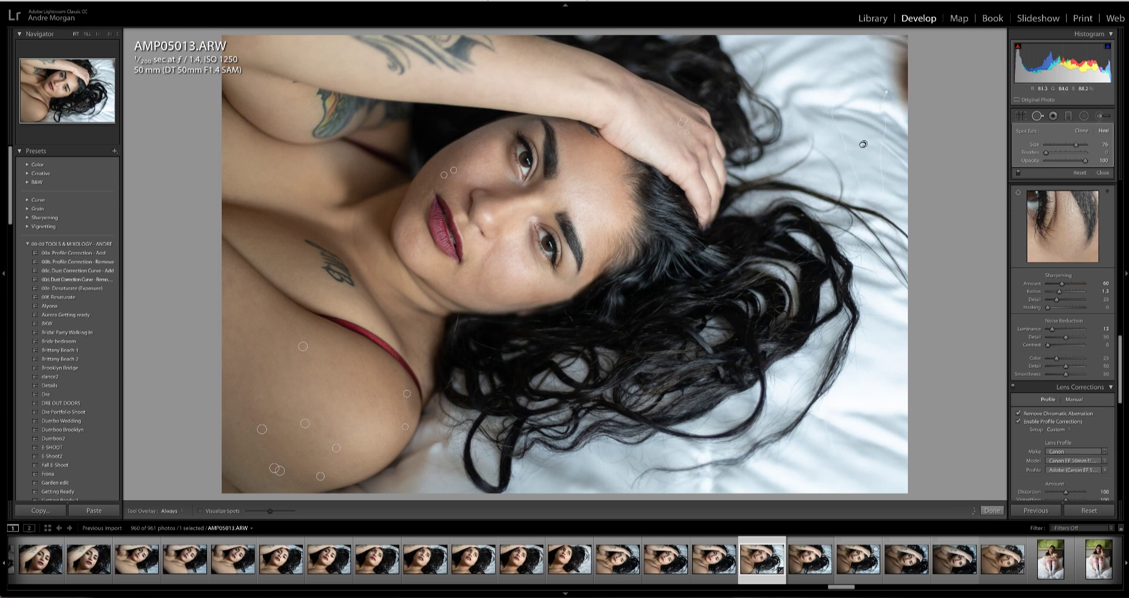
pyautogui.press('Delete')
pyautogui.click(996, 513)
# Check the retouched face up close and send the photo to Photoshop for further editing
pyautogui.click(535, 218)
pyautogui.click(553, 147)
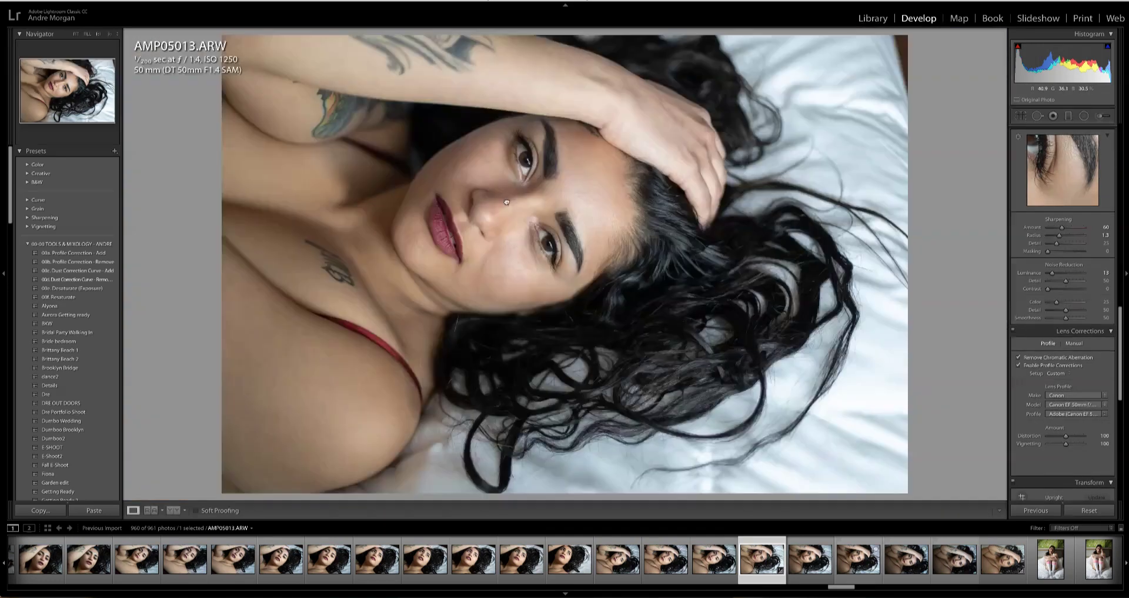
pyautogui.click(530, 181)
pyautogui.click(583, 330)
pyautogui.rightClick(576, 234)
pyautogui.moveTo(635, 312)
pyautogui.click(727, 310)
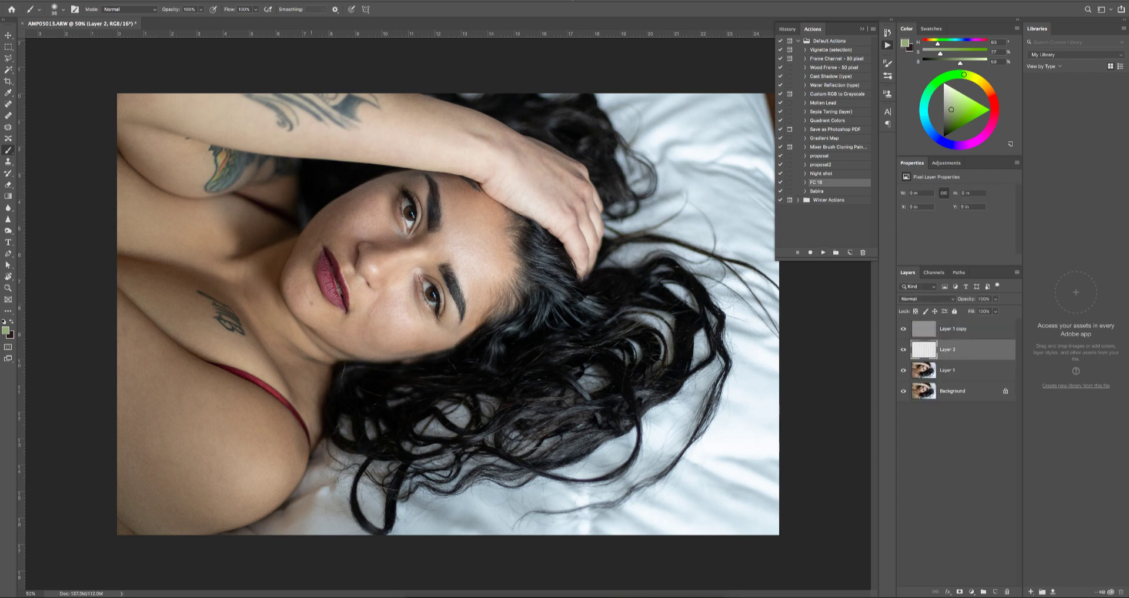
# Set the brush flow to 3% and paint sampled skin tone on Layer 2 beneath the eye nearer the hair
pyautogui.hotkey('shift', '0')
pyautogui.hotkey('shift', '3')
pyautogui.scroll(10, 417, 298)
pyautogui.keyDown('alt'); pyautogui.click(419, 390); pyautogui.keyUp('alt')
pyautogui.moveTo(418, 391)
pyautogui.mouseDown()
pyautogui.moveTo(434, 391)
pyautogui.moveTo(412, 224)
pyautogui.moveTo(422, 265)
pyautogui.mouseUp()
pyautogui.keyDown('alt'); pyautogui.click(384, 398); pyautogui.keyUp('alt')
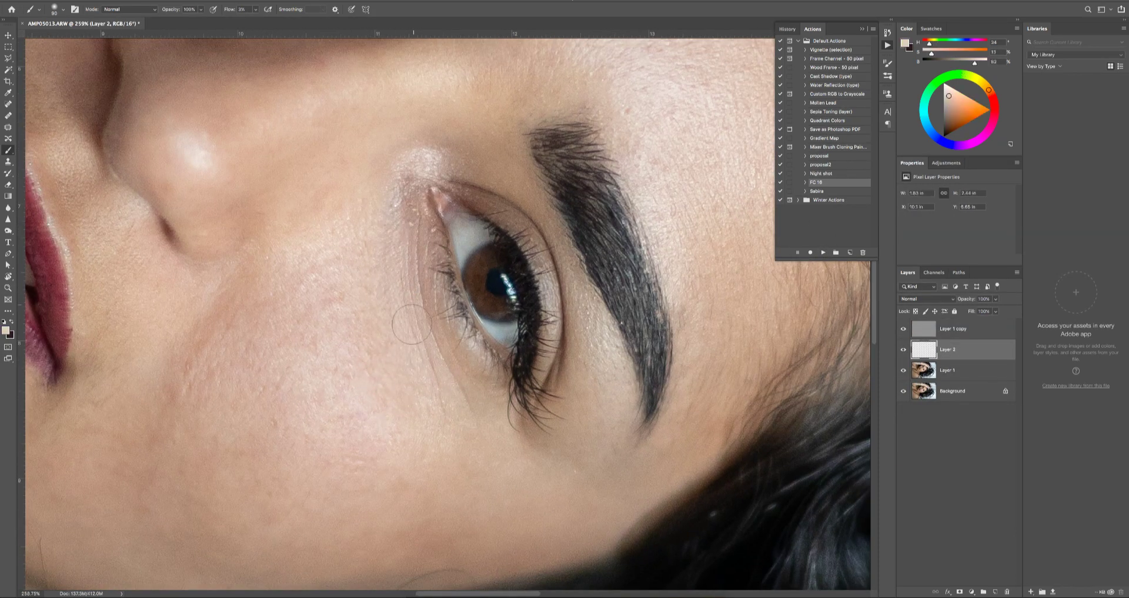
# Even out the cheek between the mouth and that eye by brushing repeatedly sampled skin tones on Layer 2
pyautogui.keyDown('alt'); pyautogui.click(308, 456); pyautogui.keyUp('alt')
pyautogui.moveTo(307, 457)
pyautogui.mouseDown()
pyautogui.moveTo(327, 457)
pyautogui.moveTo(388, 411)
pyautogui.mouseUp()
pyautogui.moveTo(244, 376); pyautogui.dragTo(429, 383)
pyautogui.keyDown('alt'); pyautogui.click(393, 346); pyautogui.keyUp('alt')
pyautogui.moveTo(393, 353)
pyautogui.mouseDown()
pyautogui.moveTo(487, 391)
pyautogui.moveTo(378, 404)
pyautogui.mouseUp()
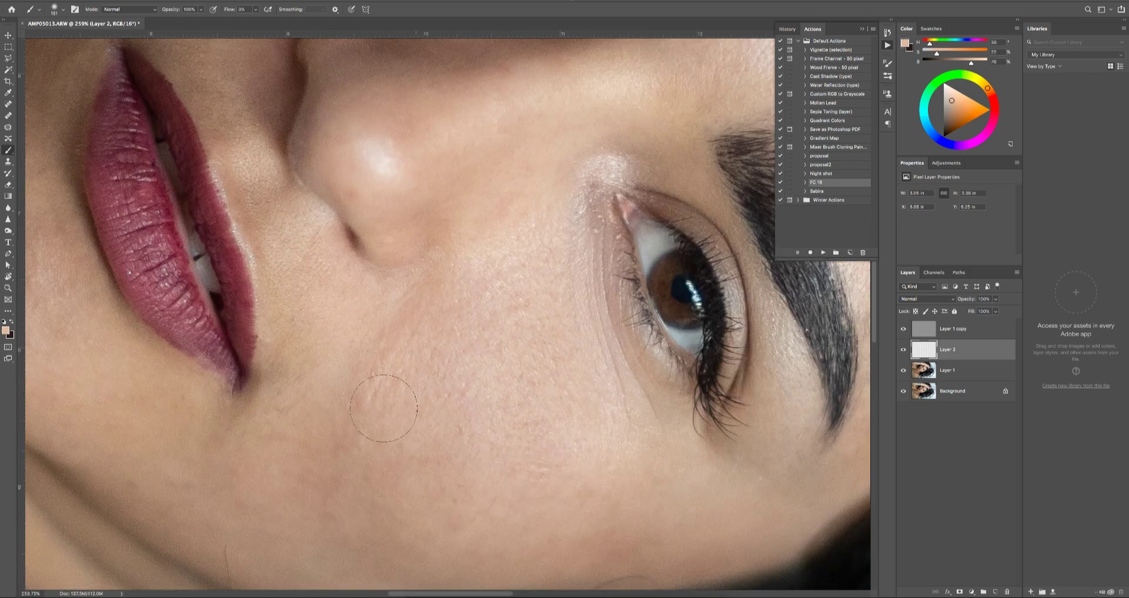
pyautogui.keyDown('alt'); pyautogui.click(378, 405); pyautogui.keyUp('alt')
# Smooth the shadows under the other eye and along its cheek with sampled skin tones on Layer 2
pyautogui.moveTo(447, 59)
pyautogui.mouseDown()
pyautogui.moveTo(390, 436)
pyautogui.moveTo(500, 298)
pyautogui.moveTo(579, 329)
pyautogui.mouseUp()
pyautogui.keyDown('alt'); pyautogui.click(532, 298); pyautogui.keyUp('alt')
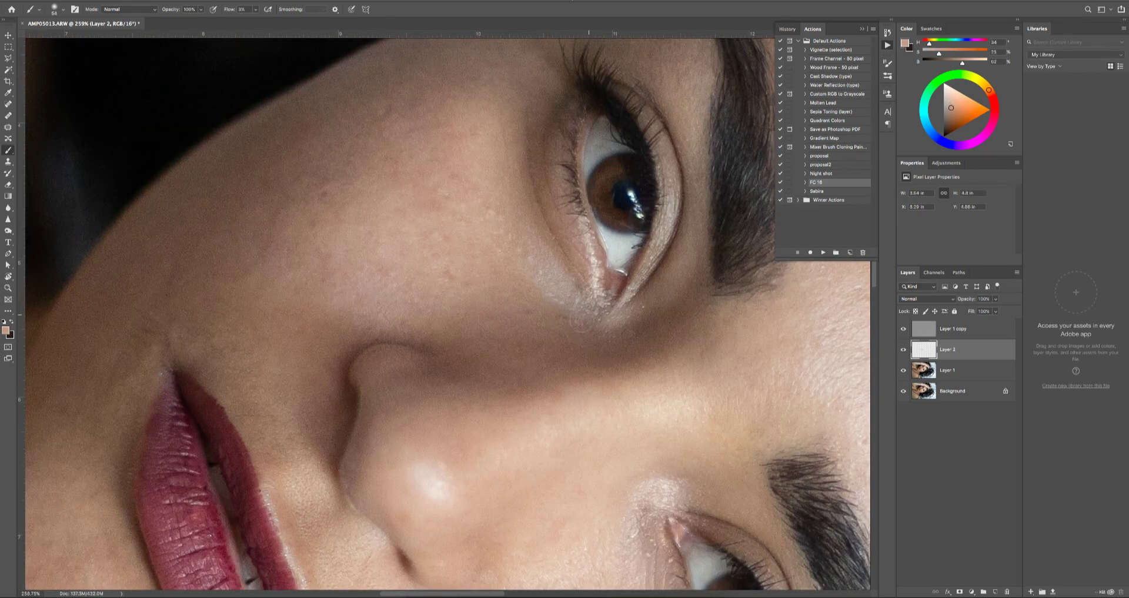
pyautogui.keyDown('alt'); pyautogui.click(550, 294); pyautogui.keyUp('alt')
pyautogui.moveTo(536, 263); pyautogui.dragTo(633, 394)
pyautogui.keyDown('alt'); pyautogui.click(569, 315); pyautogui.keyUp('alt')
pyautogui.moveTo(568, 315); pyautogui.dragTo(552, 412)
pyautogui.moveTo(506, 175); pyautogui.dragTo(423, 188)
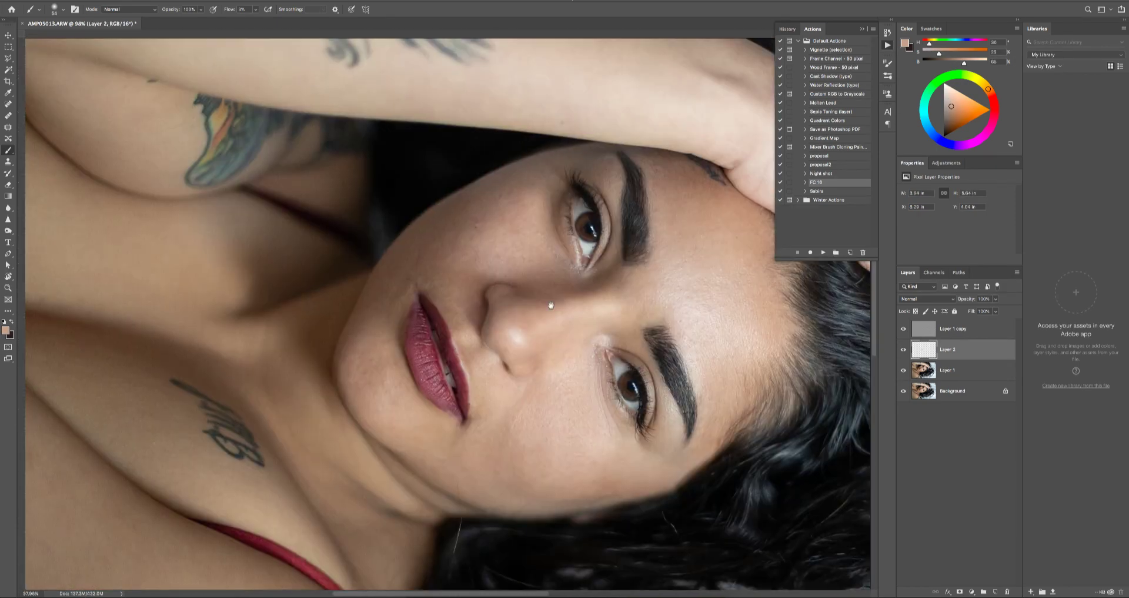
pyautogui.moveTo(594, 292); pyautogui.dragTo(723, 264)
pyautogui.keyDown('alt'); pyautogui.click(538, 253); pyautogui.keyUp('alt')
pyautogui.moveTo(539, 236); pyautogui.dragTo(547, 274)
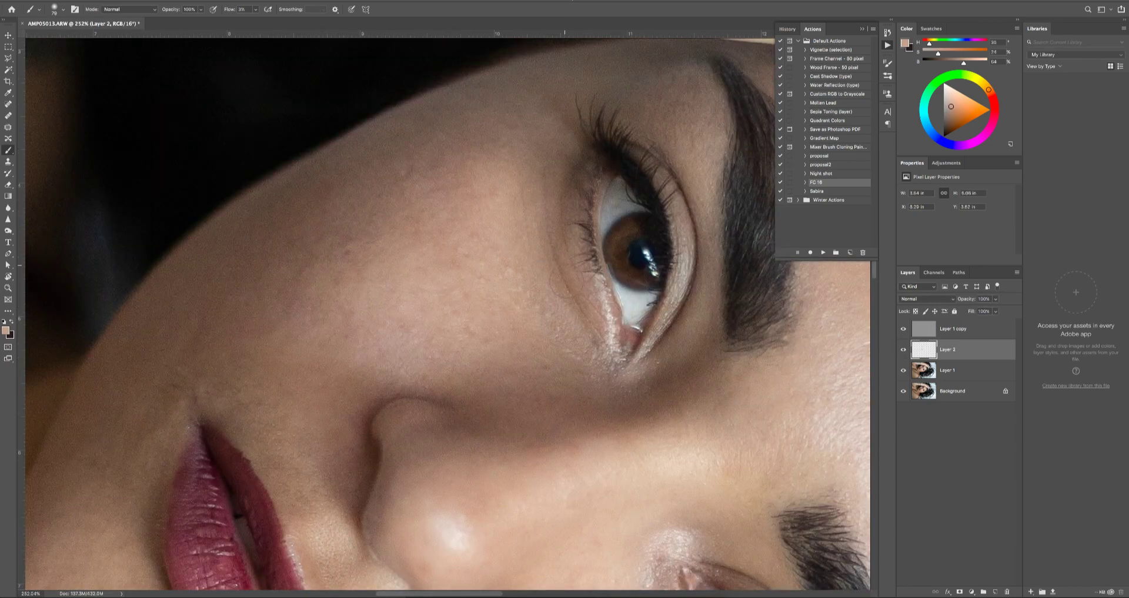
# Soften the dark creases on the neck below the chin by painting sampled skin tones on Layer 2
pyautogui.scroll(-3, 538, 301)
pyautogui.scroll(4, 538, 301)
pyautogui.scroll(-5, 617, 383)
pyautogui.scroll(5, 460, 429)
pyautogui.keyDown('alt'); pyautogui.click(500, 435); pyautogui.keyUp('alt')
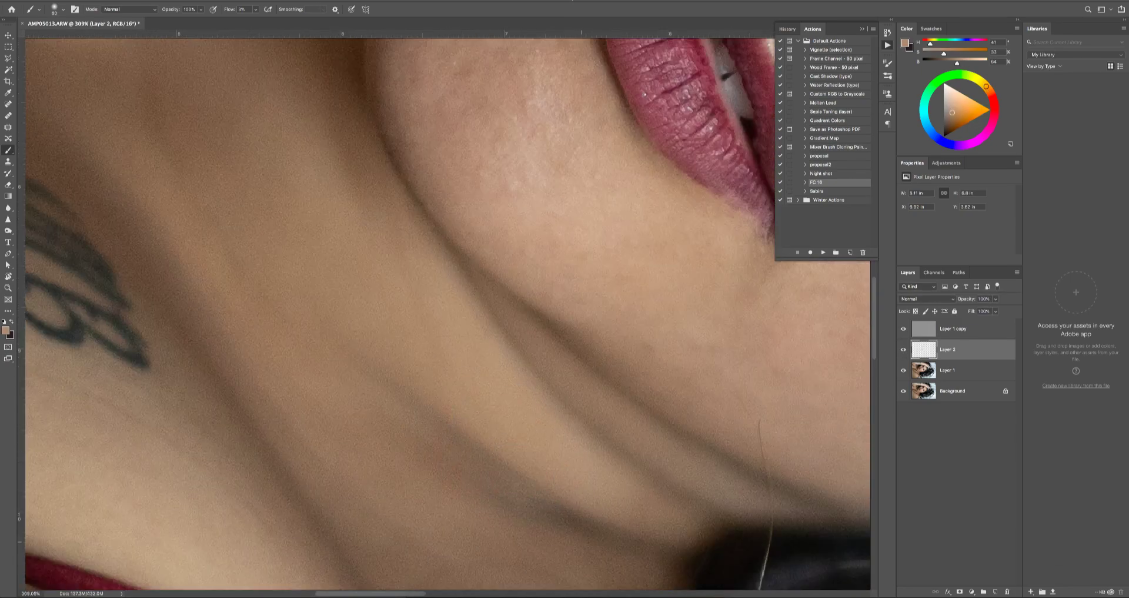
pyautogui.moveTo(544, 509)
pyautogui.mouseDown()
pyautogui.moveTo(609, 538)
pyautogui.moveTo(530, 510)
pyautogui.moveTo(420, 416)
pyautogui.mouseUp()
pyautogui.keyDown('alt'); pyautogui.click(639, 546); pyautogui.keyUp('alt')
pyautogui.keyDown('alt'); pyautogui.click(518, 470); pyautogui.keyUp('alt')
pyautogui.keyDown('alt'); pyautogui.click(423, 438); pyautogui.keyUp('alt')
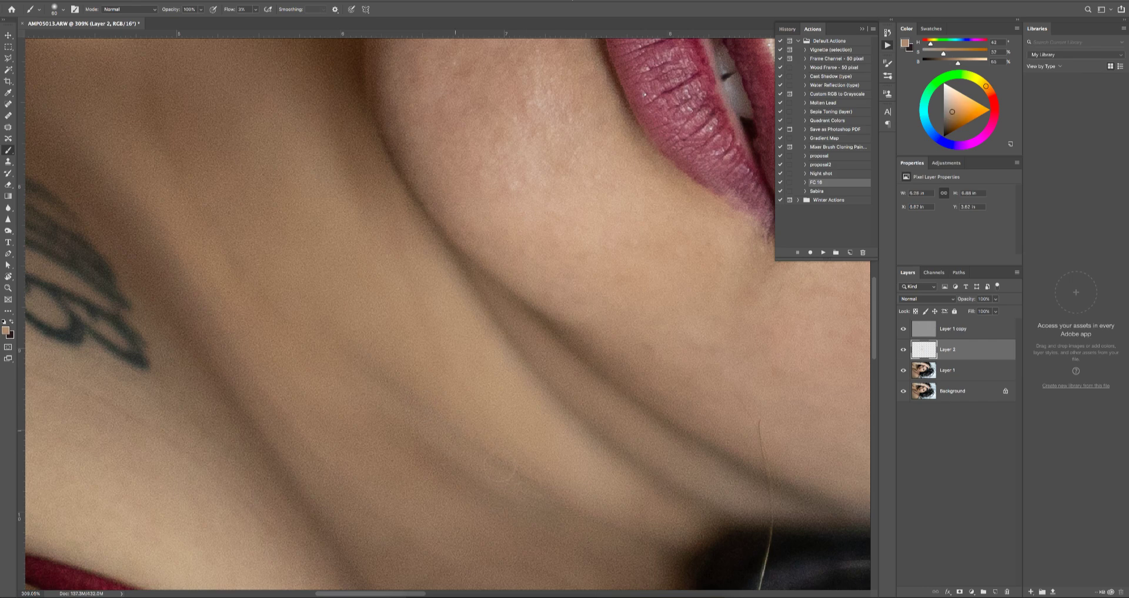
pyautogui.moveTo(455, 476); pyautogui.dragTo(430, 459)
# Blend the remaining neck tones beside the jawline with newly sampled skin colors on Layer 2
pyautogui.scroll(-5, 420, 421)
pyautogui.scroll(3, 497, 425)
pyautogui.scroll(2, 499, 422)
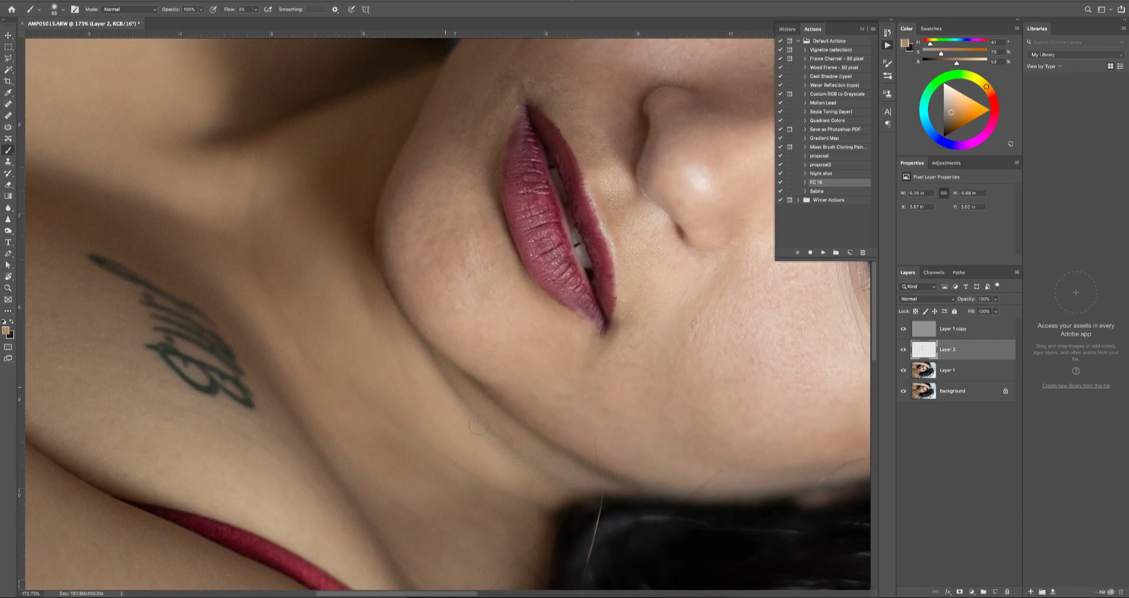
pyautogui.keyDown('alt'); pyautogui.click(434, 387); pyautogui.keyUp('alt')
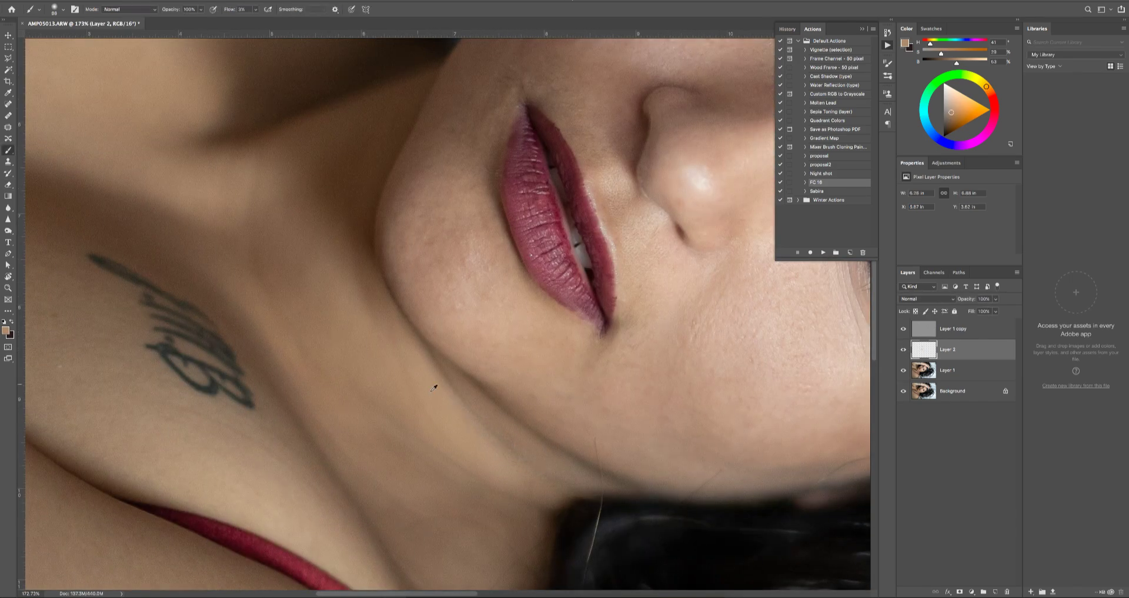
pyautogui.keyDown('alt'); pyautogui.click(506, 508); pyautogui.keyUp('alt')
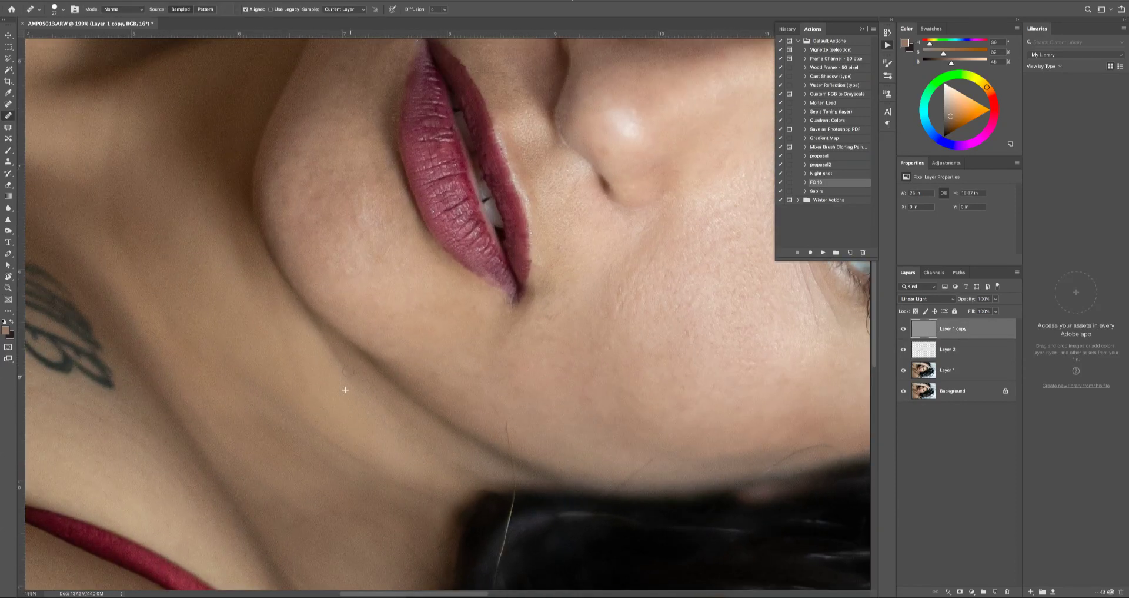
# Remove the stray hairs crossing the neck and jawline with the Healing Brush on the Layer 1 copy texture layer
pyautogui.scroll(4, 517, 453)
pyautogui.moveTo(515, 535); pyautogui.dragTo(504, 576)
pyautogui.moveTo(504, 577)
pyautogui.mouseDown()
pyautogui.moveTo(555, 343)
pyautogui.moveTo(531, 438)
pyautogui.mouseUp()
pyautogui.moveTo(656, 492); pyautogui.dragTo(693, 383)
pyautogui.scroll(1, 693, 383)
pyautogui.moveTo(662, 275); pyautogui.dragTo(712, 238)
pyautogui.scroll(-3, 733, 238)
pyautogui.moveTo(682, 65); pyautogui.dragTo(600, 348)
# Shrink the Healing Brush and heal the rough texture on the cheek and the fine lines under the nearby eye
pyautogui.moveTo(594, 323); pyautogui.dragTo(600, 323)
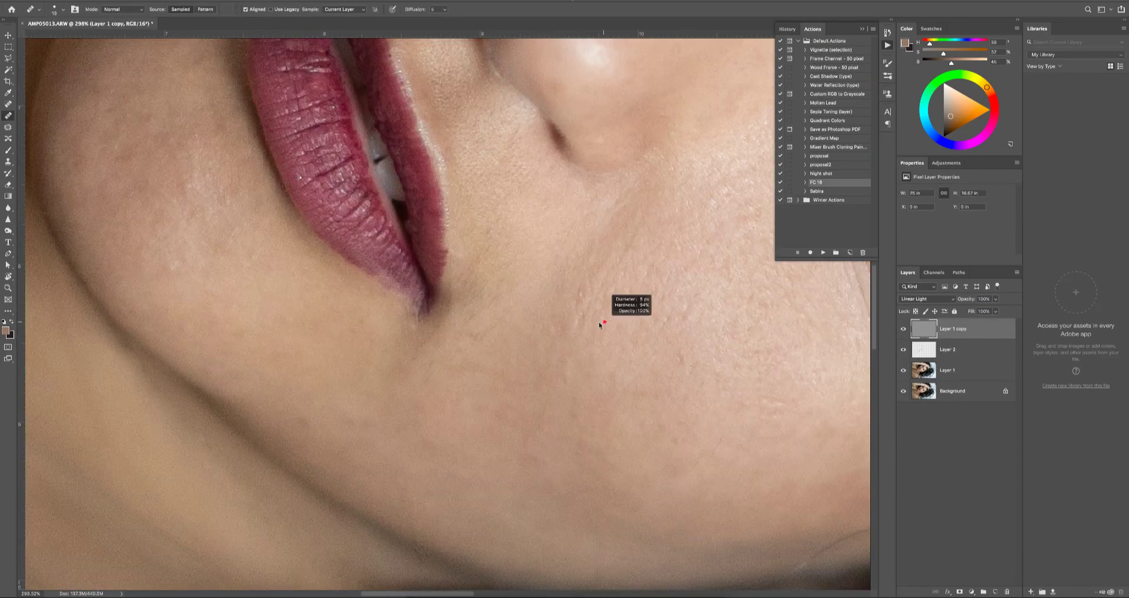
pyautogui.moveTo(722, 251); pyautogui.dragTo(553, 228)
pyautogui.moveTo(689, 500); pyautogui.dragTo(525, 338)
pyautogui.moveTo(562, 129); pyautogui.dragTo(563, 300)
pyautogui.scroll(-1, 564, 300)
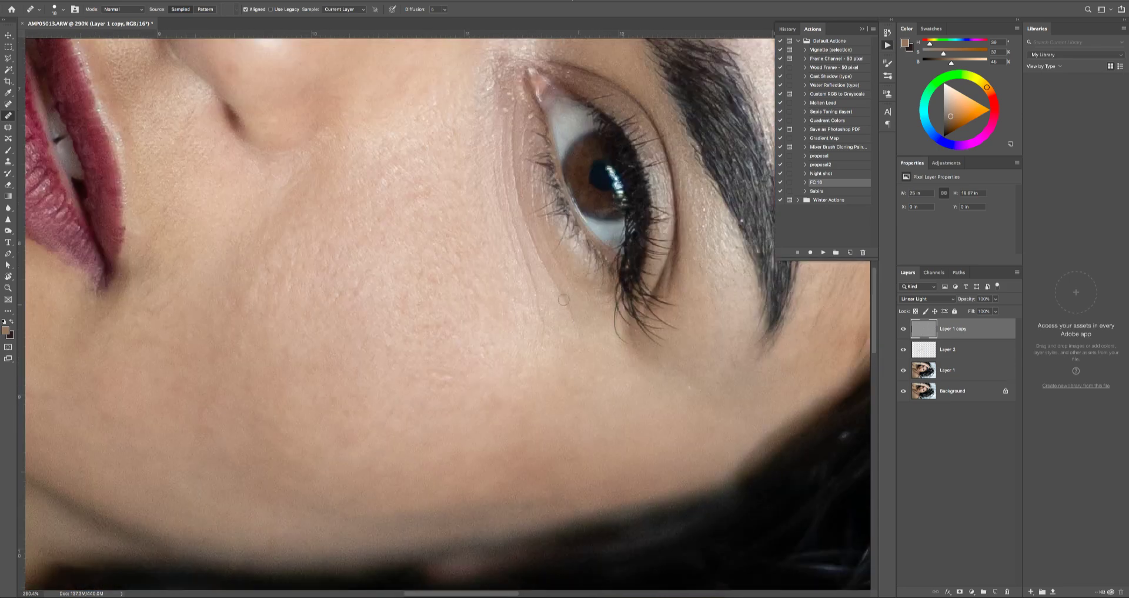
pyautogui.moveTo(500, 124); pyautogui.dragTo(520, 206)
pyautogui.scroll(-1, 518, 272)
# Heal the fine lines and skin texture beneath the eye above the nose on the Layer 1 copy texture layer
pyautogui.moveTo(519, 147); pyautogui.dragTo(630, 547)
pyautogui.scroll(2, 524, 315)
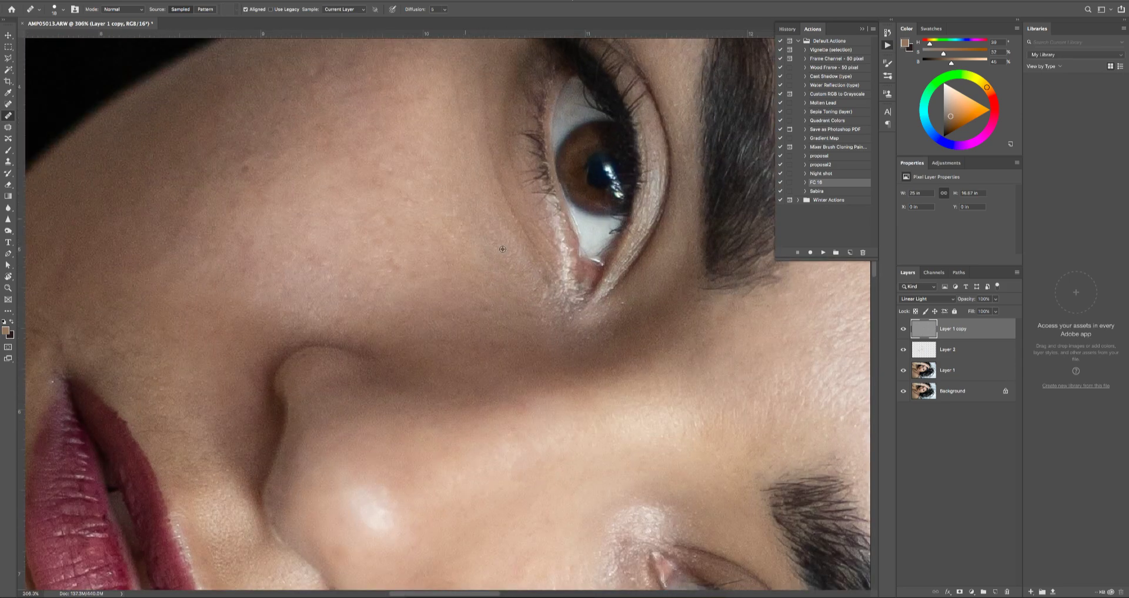
pyautogui.moveTo(471, 147); pyautogui.dragTo(520, 153)
pyautogui.scroll(1, 377, 253)
pyautogui.press(']')
pyautogui.press(']')
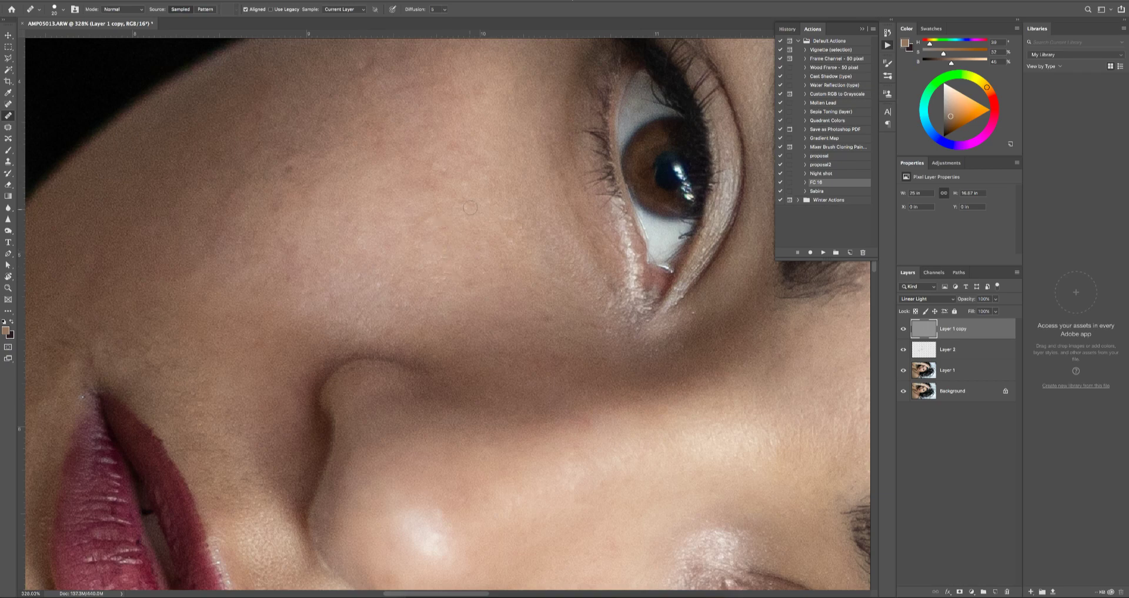
# Heal the rough skin texture on the cheek below the other eye with the slightly larger Healing Brush
pyautogui.scroll(-5, 472, 130)
pyautogui.moveTo(576, 357); pyautogui.dragTo(533, 174)
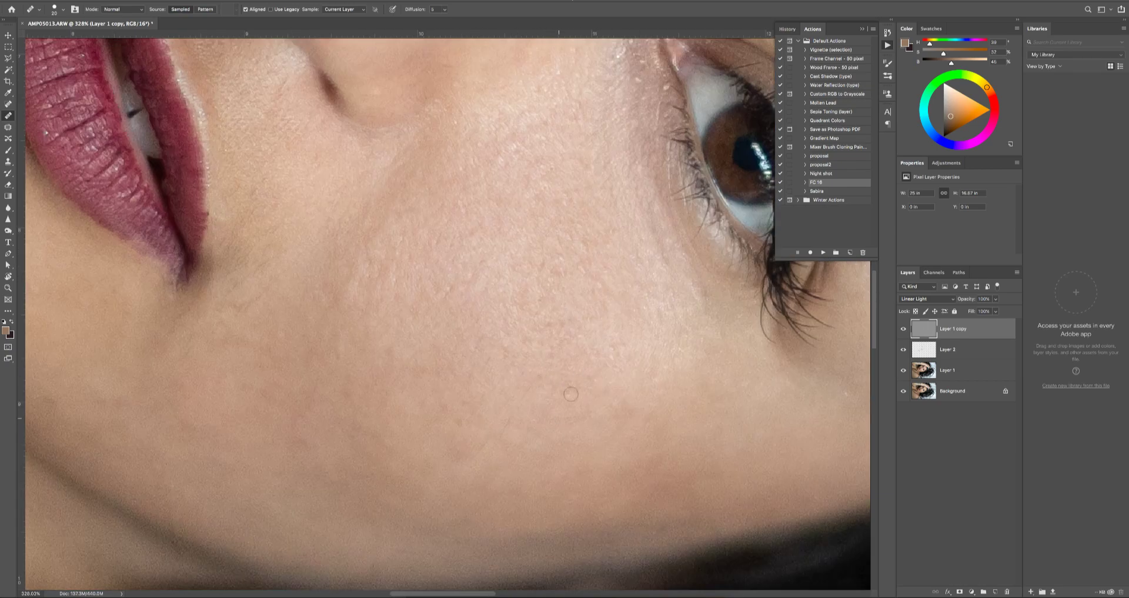
pyautogui.moveTo(617, 348); pyautogui.dragTo(384, 314)
pyautogui.moveTo(589, 106); pyautogui.dragTo(475, 541)
pyautogui.press('super+0')
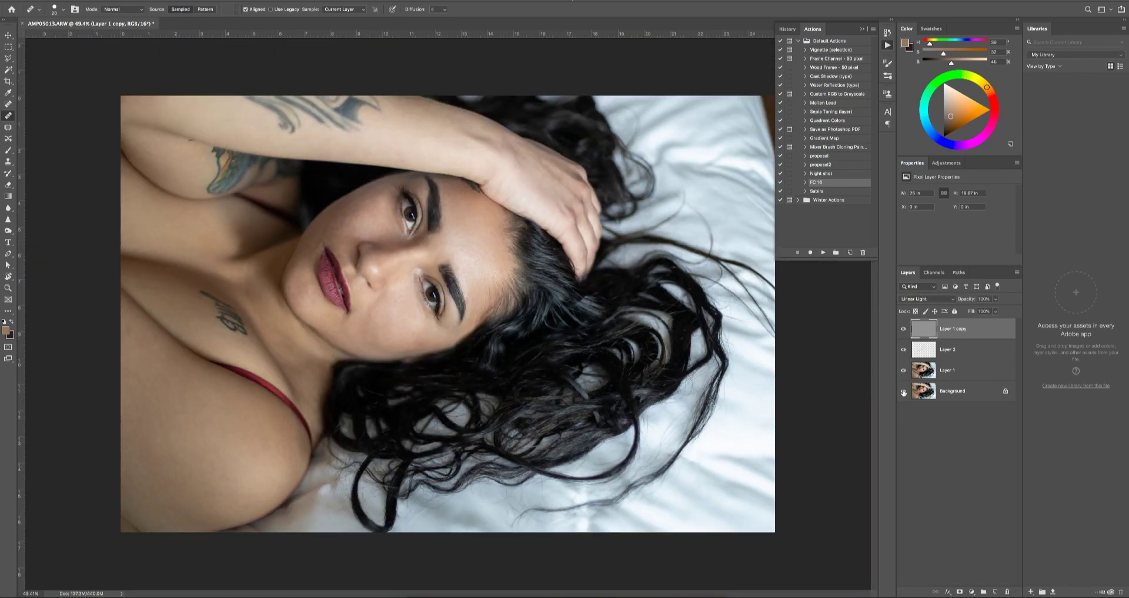
# Heal the remaining texture on the neck below the jawline with a larger Healing Brush
pyautogui.moveTo(244, 286); pyautogui.dragTo(381, 477)
pyautogui.scroll(-5, 272, 170)
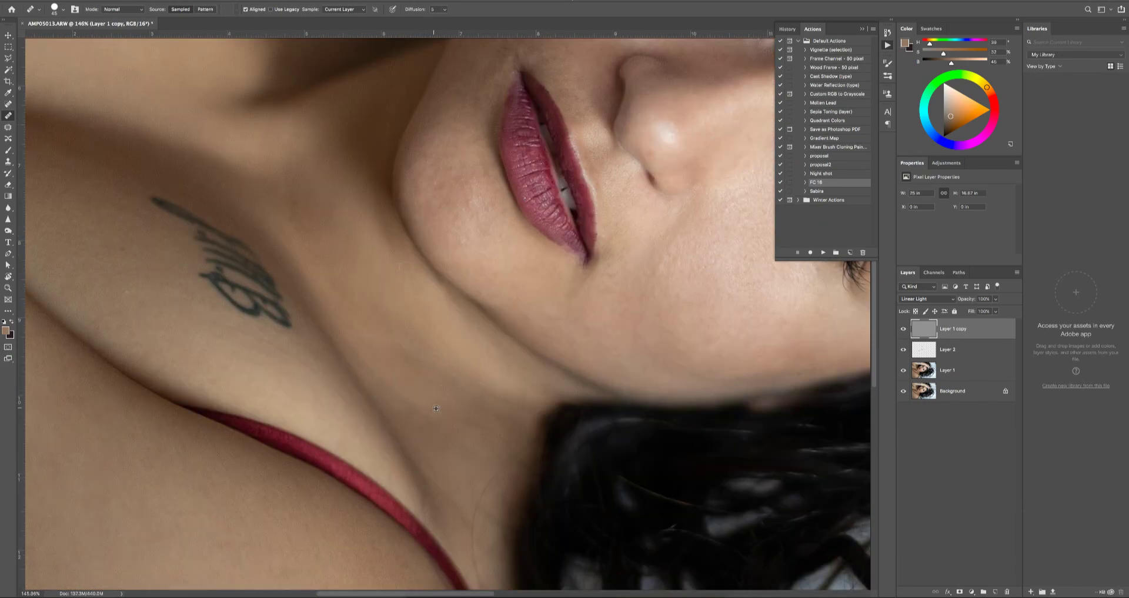
pyautogui.scroll(-5, 436, 408)
pyautogui.scroll(9, 621, 397)
# Even out the white of the eye with its sampled grey tone on Layer 2 using the Brush
pyautogui.click(954, 349)
pyautogui.press('b')
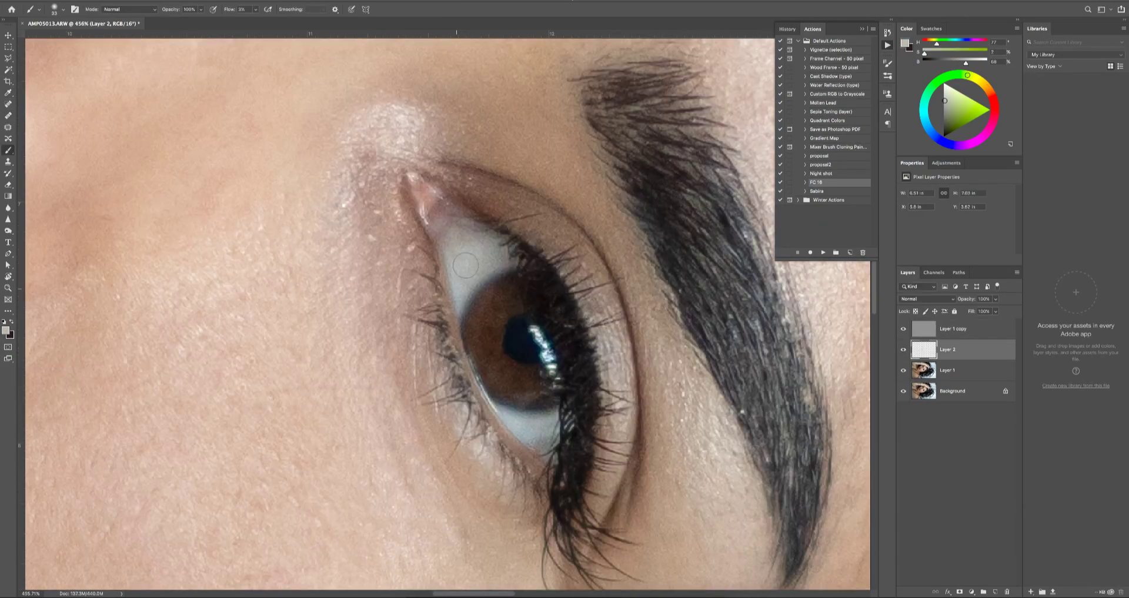
pyautogui.scroll(-8, 552, 388)
pyautogui.scroll(8, 461, 245)
pyautogui.scroll(-2, 506, 294)
pyautogui.scroll(-8, 453, 235)
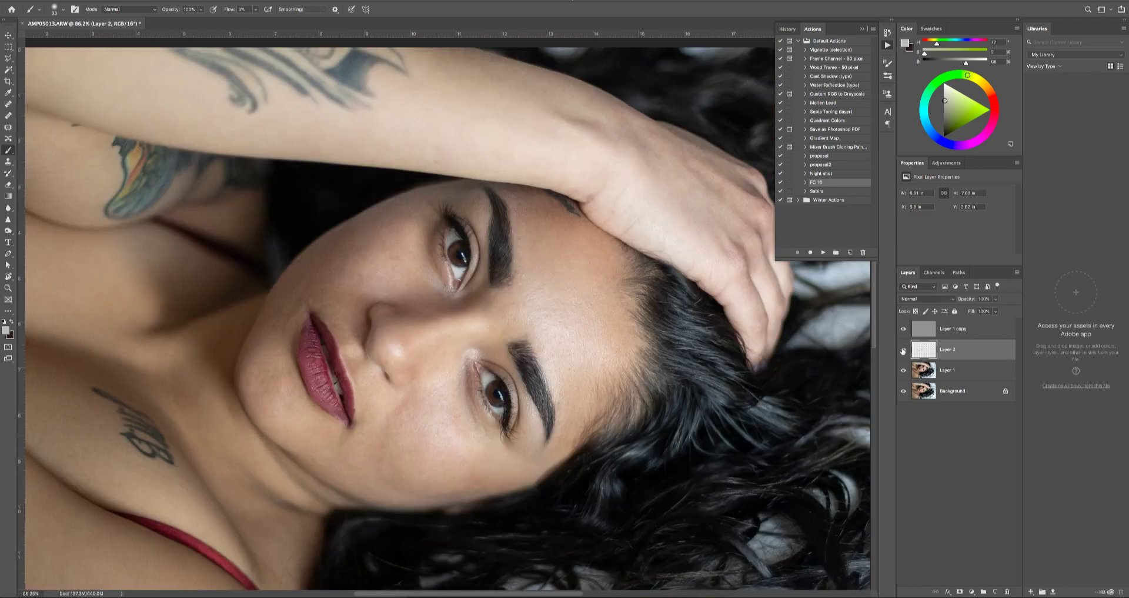
# Shrink the Brush and refine the irises and pupils of both eyes with sampled dark tones on Layer 2
pyautogui.scroll(9, 500, 412)
pyautogui.keyDown('alt'); pyautogui.click(504, 340); pyautogui.keyUp('alt')
pyautogui.keyDown('alt'); pyautogui.click(495, 354); pyautogui.keyUp('alt')
pyautogui.scroll(10, 456, 286)
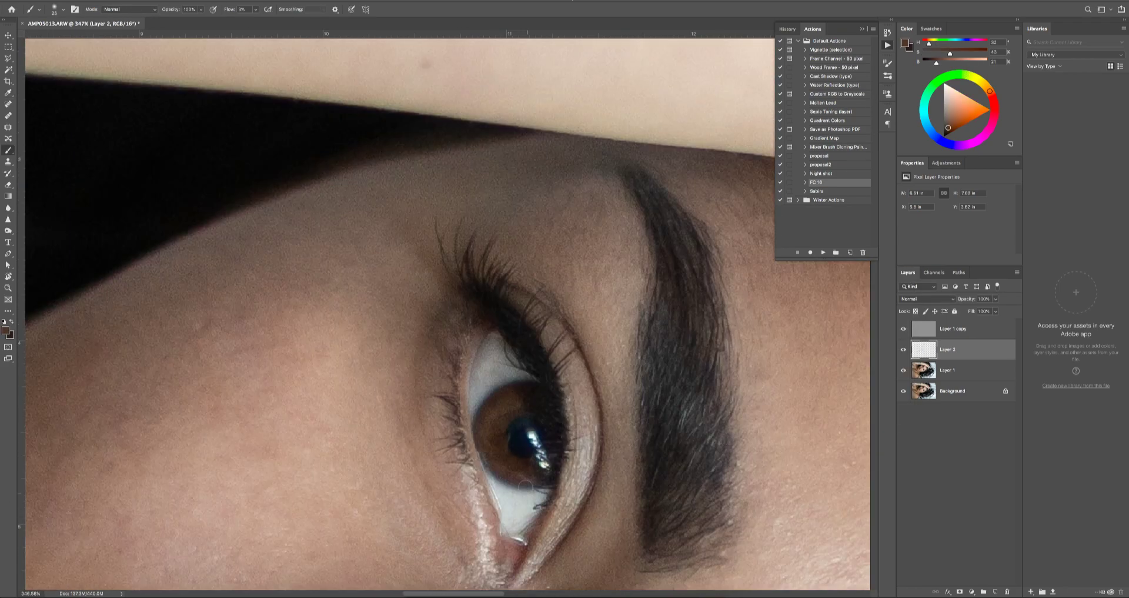
pyautogui.press('[')
pyautogui.keyDown('alt'); pyautogui.click(519, 383); pyautogui.keyUp('alt')
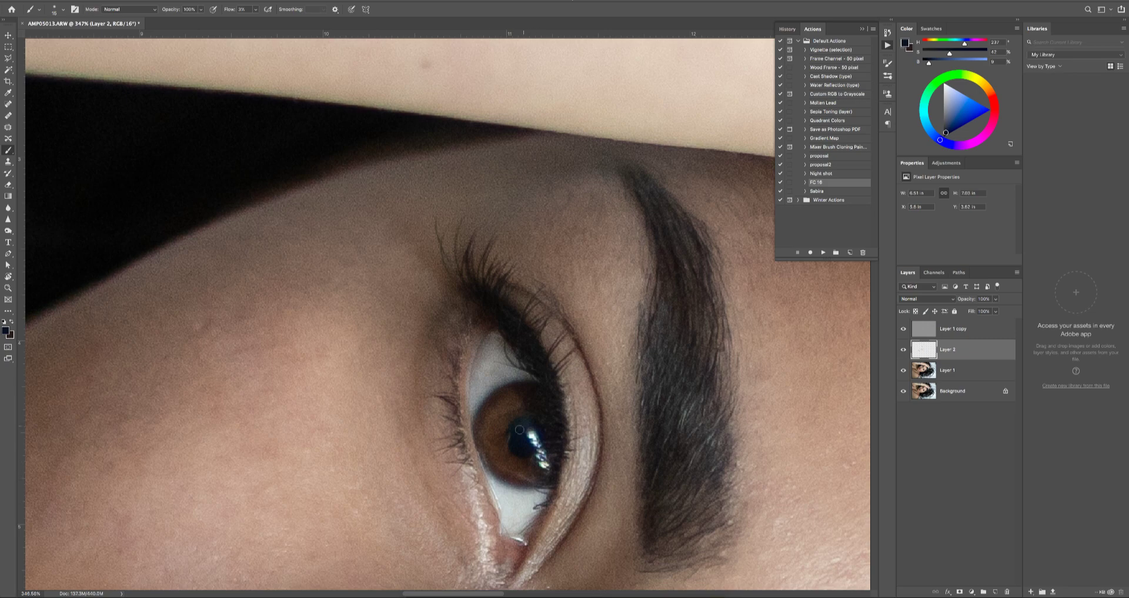
pyautogui.scroll(-10, 519, 429)
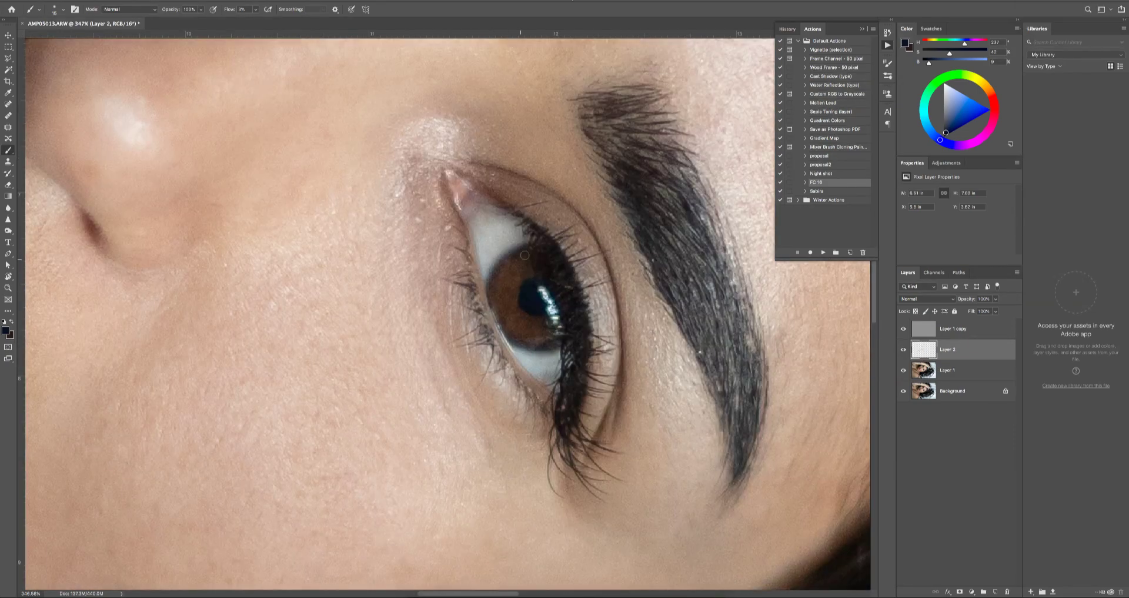
pyautogui.press('super+0')
pyautogui.scroll(5, 492, 220)
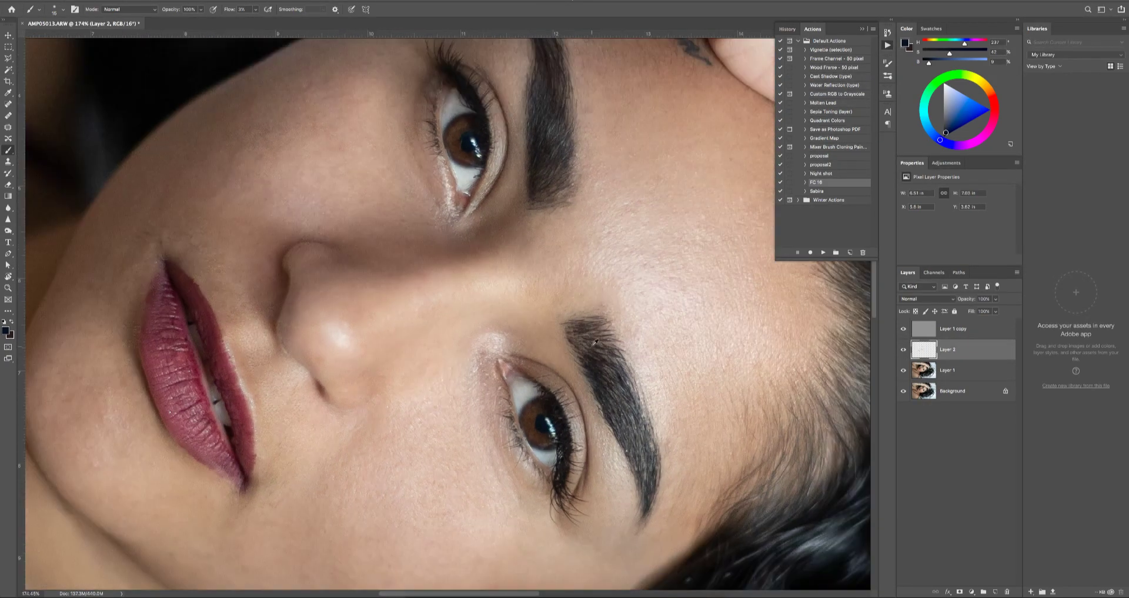
# Shrink the Healing Brush strongly and heal a crease on the lower lip on the Layer 1 copy texture layer
pyautogui.click(953, 329)
pyautogui.press('j')
pyautogui.scroll(5, 757, 393)
pyautogui.scroll(3, 367, 396)
pyautogui.press('[')
pyautogui.press('[')
pyautogui.press('[')
pyautogui.press('[')
pyautogui.press('[')
pyautogui.press('[')
pyautogui.press('[')
pyautogui.press('[')
pyautogui.press('[')
pyautogui.press('[')
pyautogui.keyDown('alt'); pyautogui.click(319, 397); pyautogui.keyUp('alt')
pyautogui.click(329, 407)
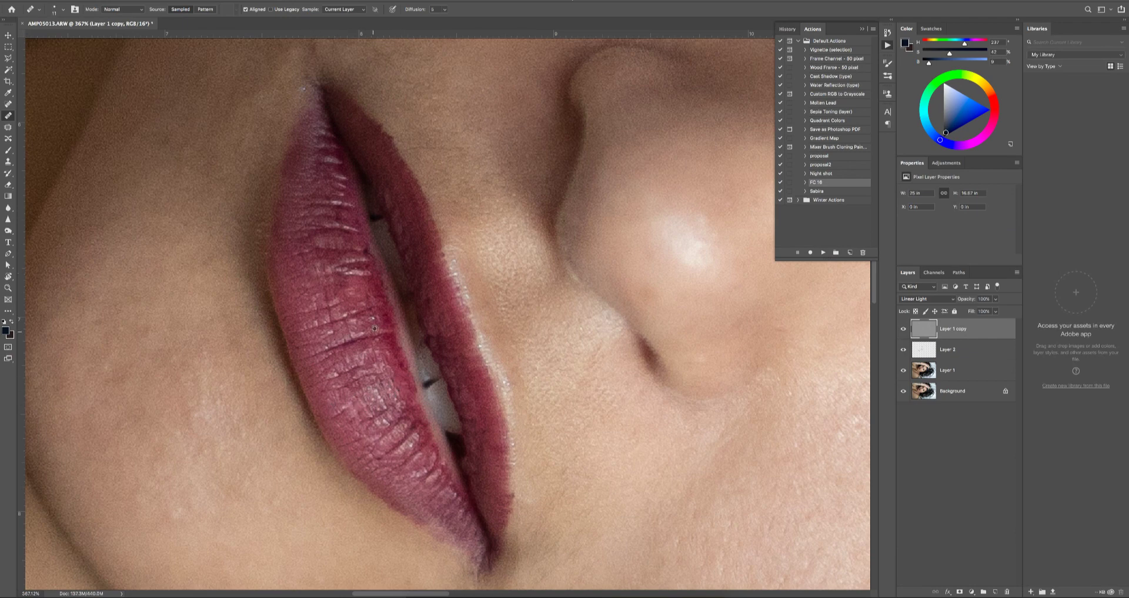
# Heal the dry creases toward both ends of the lower lip with newly sampled lip texture
pyautogui.scroll(2, 375, 328)
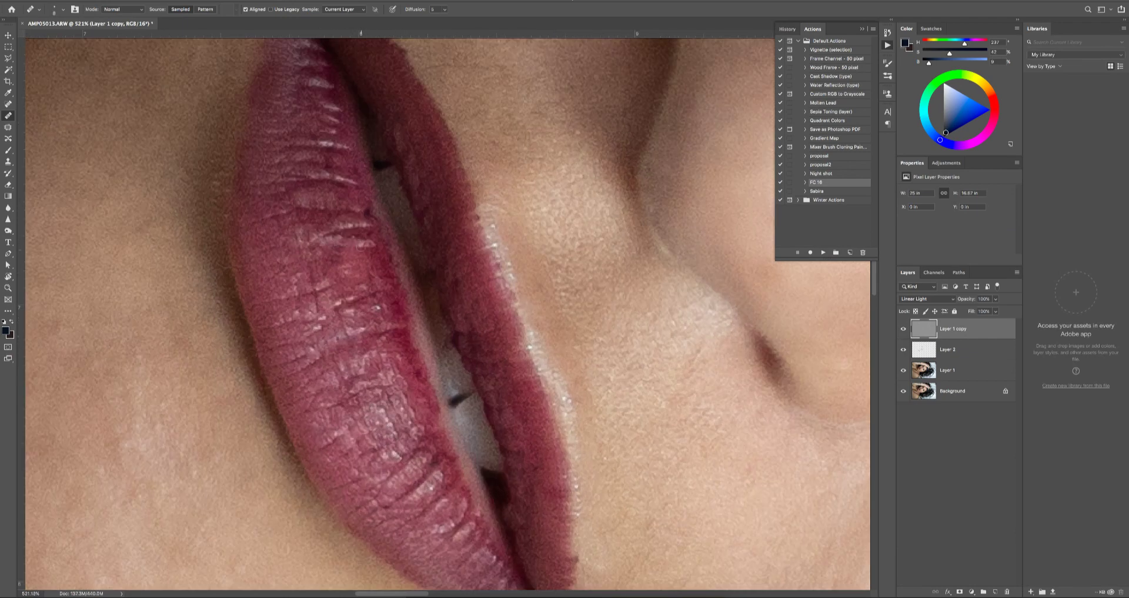
pyautogui.keyDown('alt'); pyautogui.click(352, 210); pyautogui.keyUp('alt')
pyautogui.moveTo(321, 174); pyautogui.dragTo(358, 183)
pyautogui.moveTo(313, 143); pyautogui.dragTo(345, 147)
pyautogui.keyDown('alt'); pyautogui.click(422, 517); pyautogui.keyUp('alt')
pyautogui.moveTo(437, 469)
pyautogui.mouseDown()
pyautogui.moveTo(405, 491)
pyautogui.moveTo(410, 523)
pyautogui.mouseUp()
pyautogui.moveTo(465, 523); pyautogui.dragTo(444, 540)
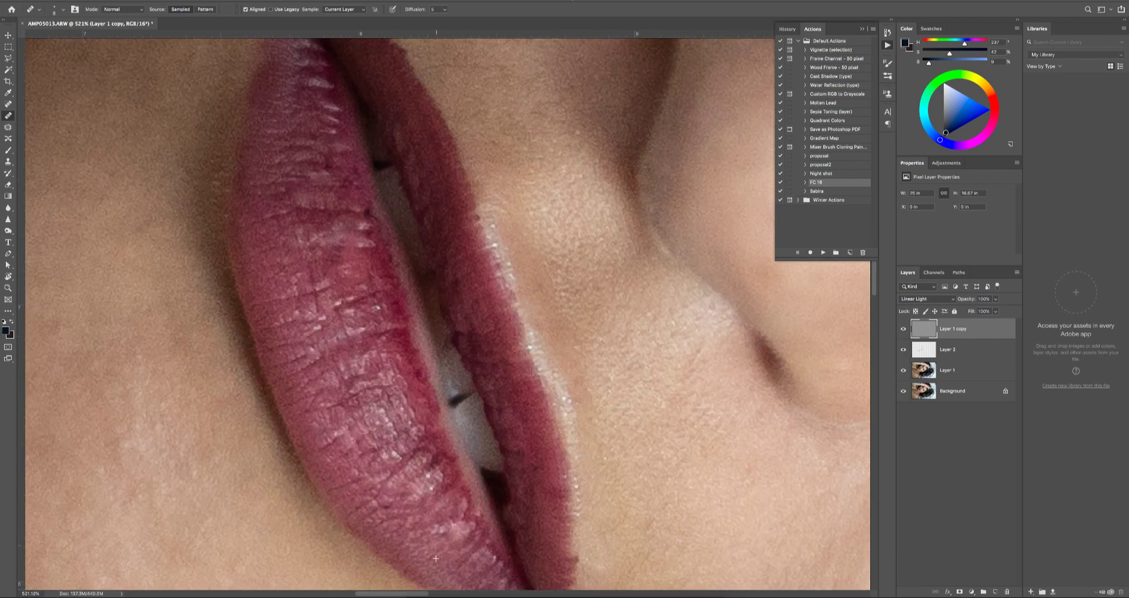
# Collapse the floating Actions panel to clear the view of the whole portrait
pyautogui.scroll(-12, 370, 290)
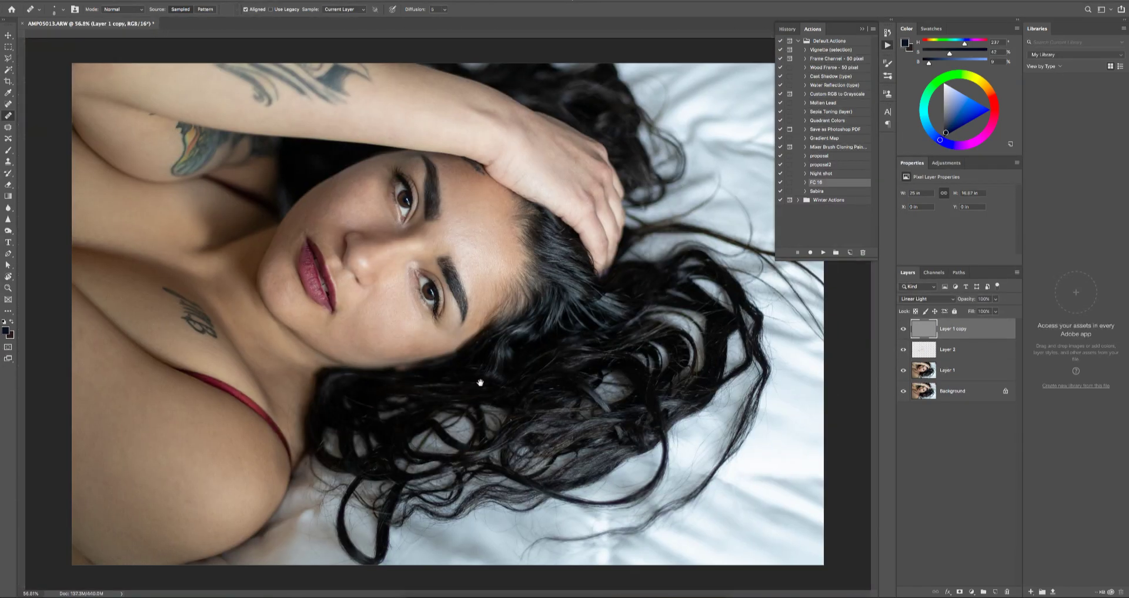
pyautogui.click(862, 28)
pyautogui.scroll(-1, 393, 324)
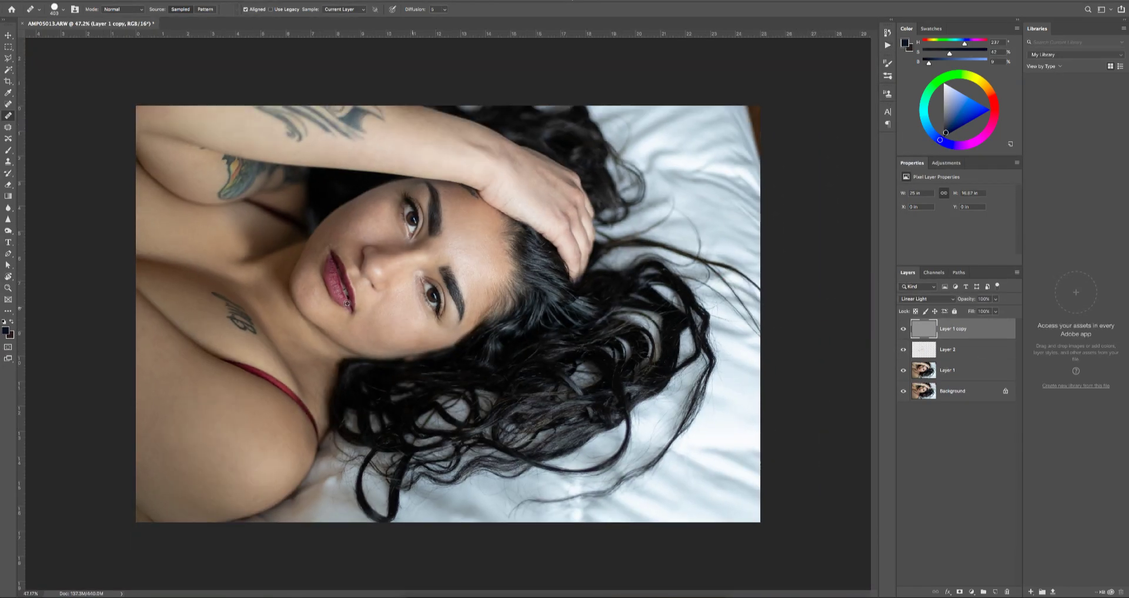
# Even out the skin tones on the cheek below the eye on Layer 2 by painting with sampled skin colors
pyautogui.scroll(5, 393, 324)
pyautogui.click(965, 350)
pyautogui.press('b')
pyautogui.keyDown('alt'); pyautogui.click(373, 366); pyautogui.keyUp('alt')
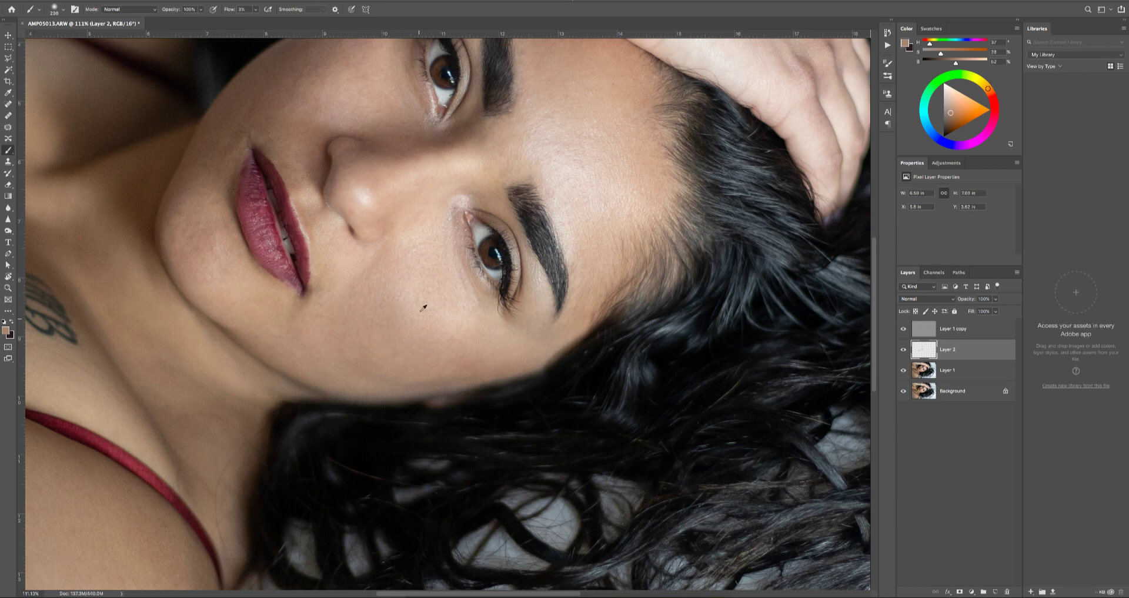
pyautogui.moveTo(496, 360); pyautogui.dragTo(506, 359)
pyautogui.keyDown('alt'); pyautogui.click(438, 324); pyautogui.keyUp('alt')
pyautogui.moveTo(436, 323); pyautogui.dragTo(412, 323)
pyautogui.scroll(-2, 421, 273)
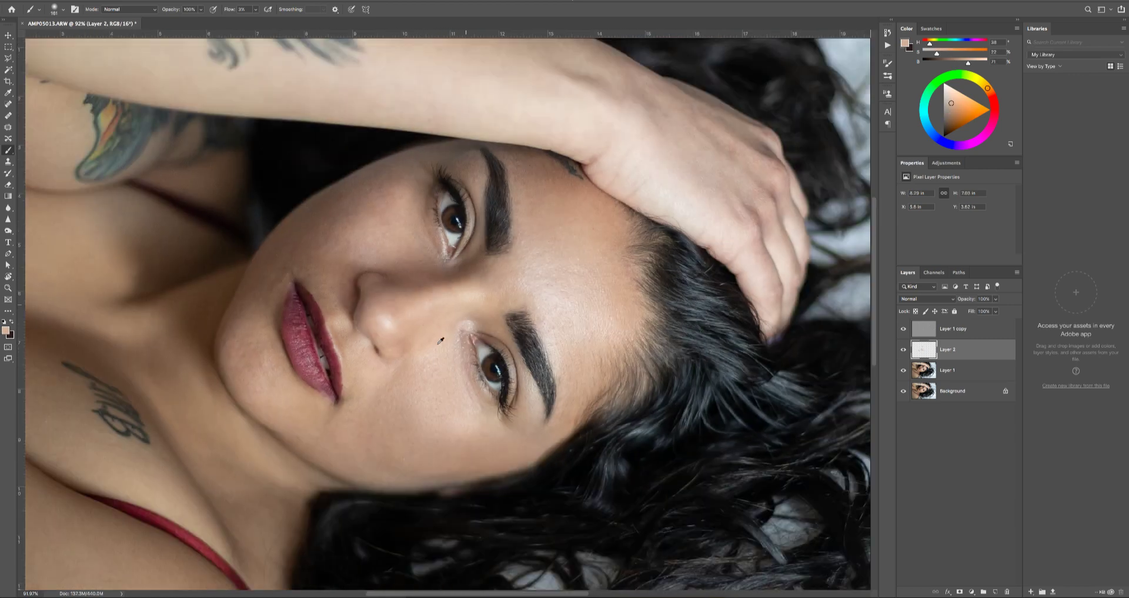
# Blend the lower cheek tones with newly sampled skin colors and compare the retouch with the original Background layer
pyautogui.keyDown('alt'); pyautogui.click(395, 454); pyautogui.keyUp('alt')
pyautogui.scroll(6, 305, 435)
pyautogui.keyDown('alt'); pyautogui.click(361, 388); pyautogui.keyUp('alt')
pyautogui.scroll(-12, 333, 404)
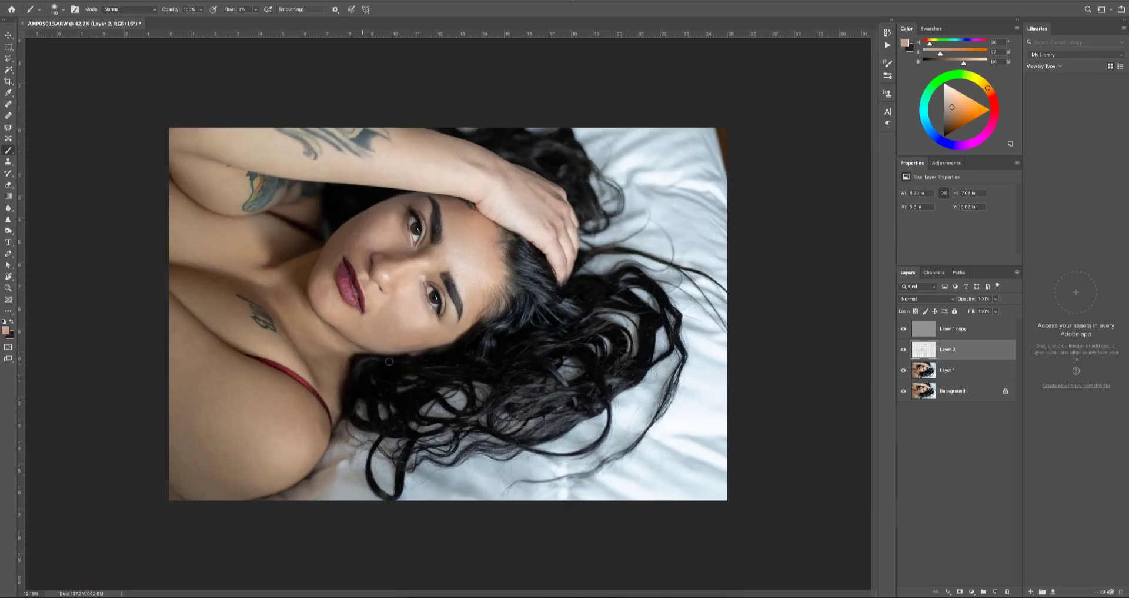
pyautogui.keyDown('alt'); pyautogui.click(903, 390); pyautogui.keyUp('alt')
pyautogui.keyDown('alt'); pyautogui.click(903, 391); pyautogui.keyUp('alt')
# Paint a sampled light skin tone over the cheek highlight beside the nose on Layer 2
pyautogui.scroll(11, 431, 335)
pyautogui.keyDown('alt'); pyautogui.click(396, 308); pyautogui.keyUp('alt')
pyautogui.moveTo(396, 308); pyautogui.dragTo(411, 310)
pyautogui.scroll(-8, 341, 323)
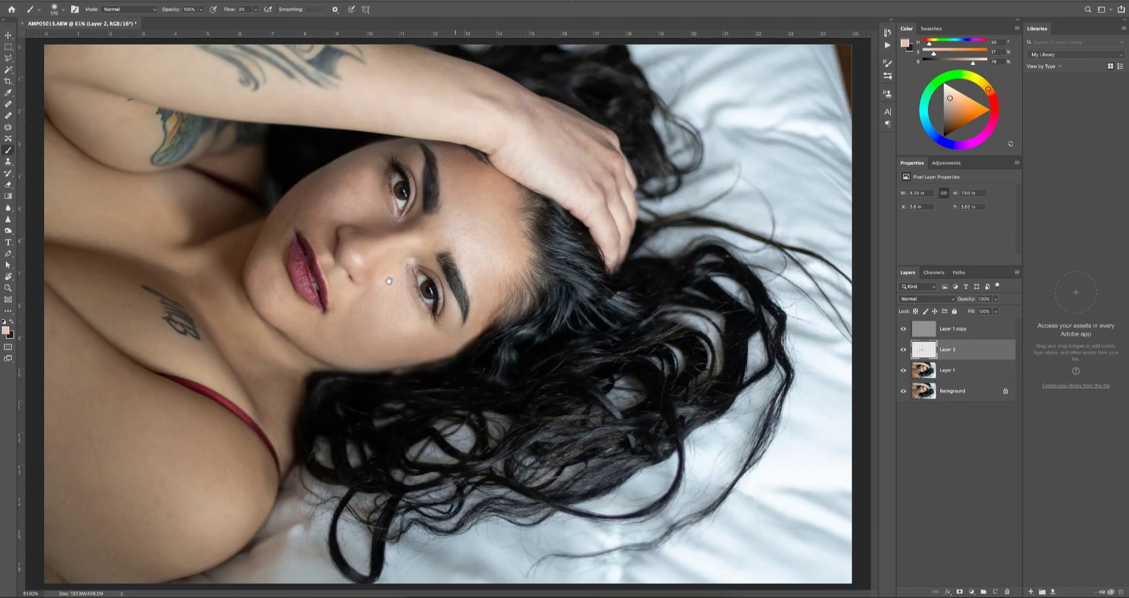
# Even out the skin tones on the raised arm, wrist and back of the hand with sampled colors on Layer 2
pyautogui.keyDown('alt'); pyautogui.click(86, 58); pyautogui.keyUp('alt')
pyautogui.moveTo(87, 58); pyautogui.dragTo(62, 47)
pyautogui.moveTo(448, 121); pyautogui.dragTo(472, 122)
pyautogui.keyDown('alt'); pyautogui.click(459, 111); pyautogui.keyUp('alt')
pyautogui.moveTo(459, 111); pyautogui.dragTo(435, 112)
pyautogui.keyDown('alt'); pyautogui.click(528, 145); pyautogui.keyUp('alt')
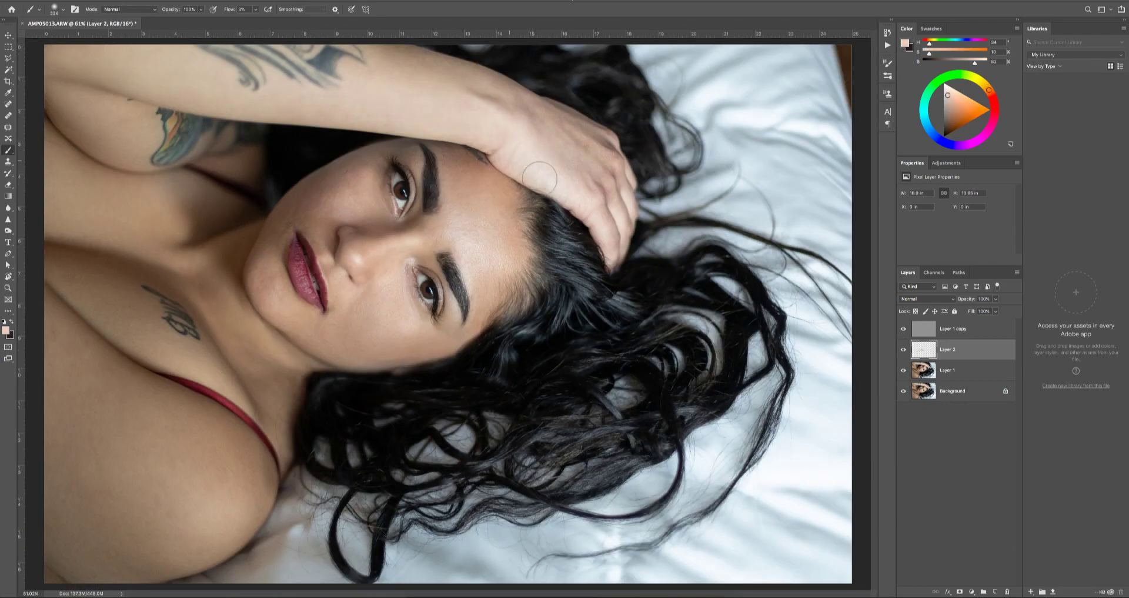
pyautogui.moveTo(536, 175); pyautogui.dragTo(553, 168)
# Stamp all visible layers into a new top layer and retouch the dark wall corner and marks out of the bedsheet
pyautogui.hotkey('ctrl', 'shift', 'alt', 'e')
pyautogui.scroll(-3, 543, 351)
pyautogui.press('j')
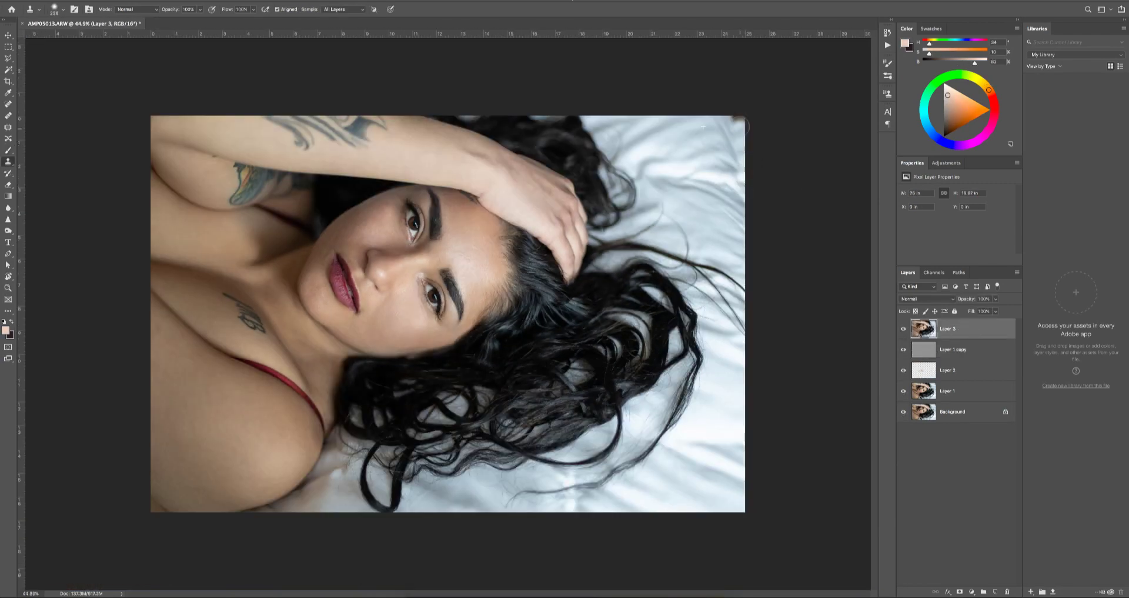
pyautogui.moveTo(736, 141); pyautogui.dragTo(719, 196)
pyautogui.moveTo(700, 159); pyautogui.dragTo(732, 154)
pyautogui.moveTo(742, 144); pyautogui.dragTo(722, 151)
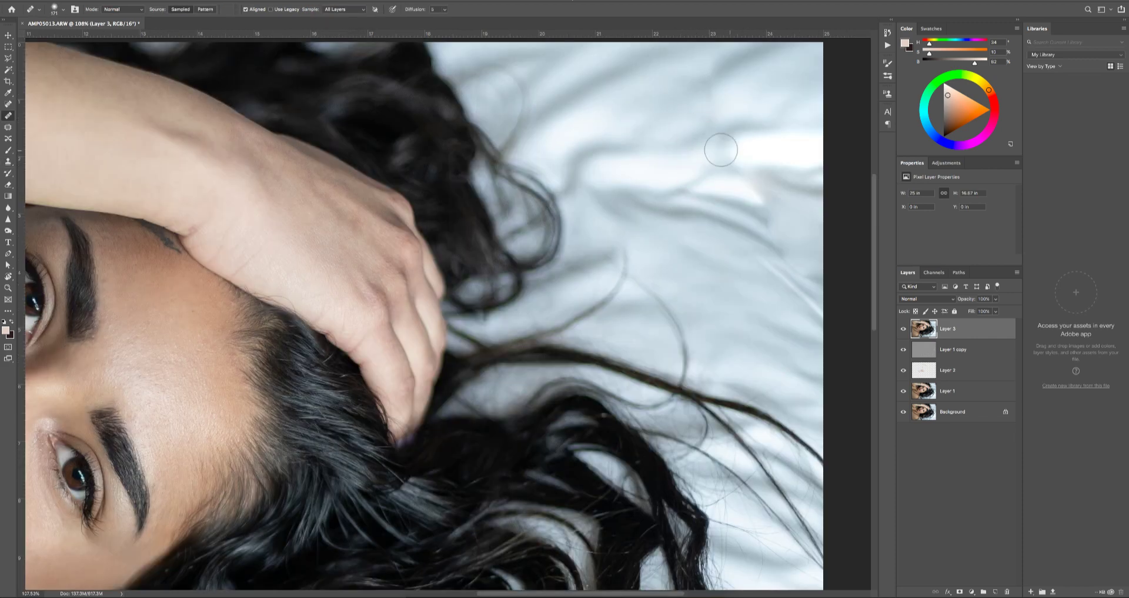
pyautogui.keyDown('alt'); pyautogui.click(807, 144); pyautogui.keyUp('alt')
pyautogui.moveTo(786, 188); pyautogui.dragTo(801, 139)
pyautogui.scroll(-5, 802, 138)
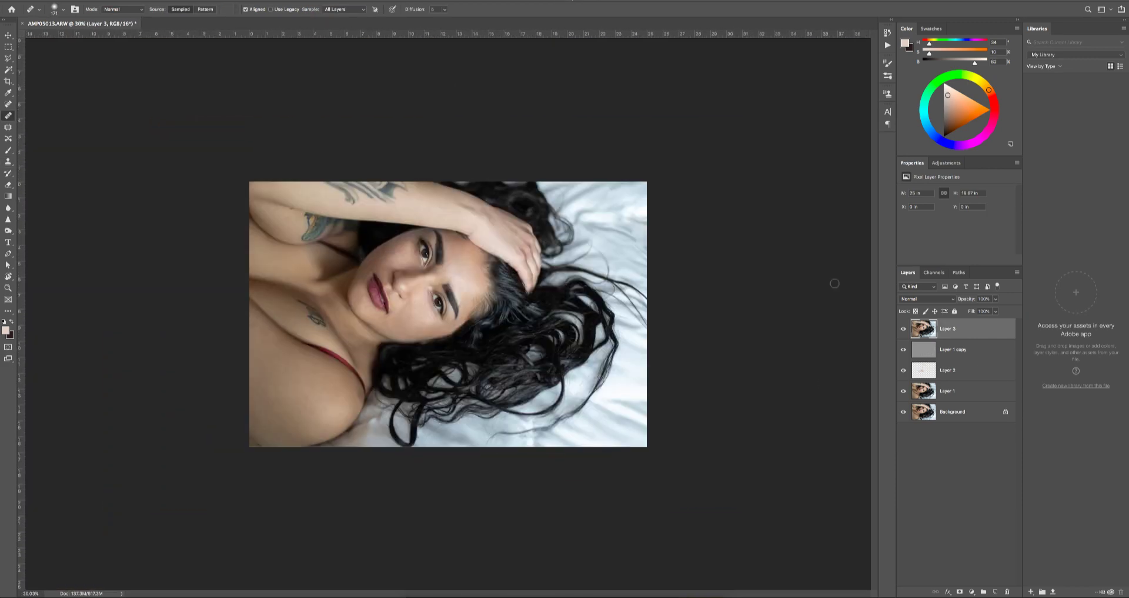
# Stamp all visible layers into another new layer, apply the skin-smoothing filter to it and set its opacity to 70%
pyautogui.hotkey('ctrl', 'shift', 'alt', 'e')
pyautogui.click(216, 1)
pyautogui.moveTo(247, 206)
pyautogui.click(360, 206)
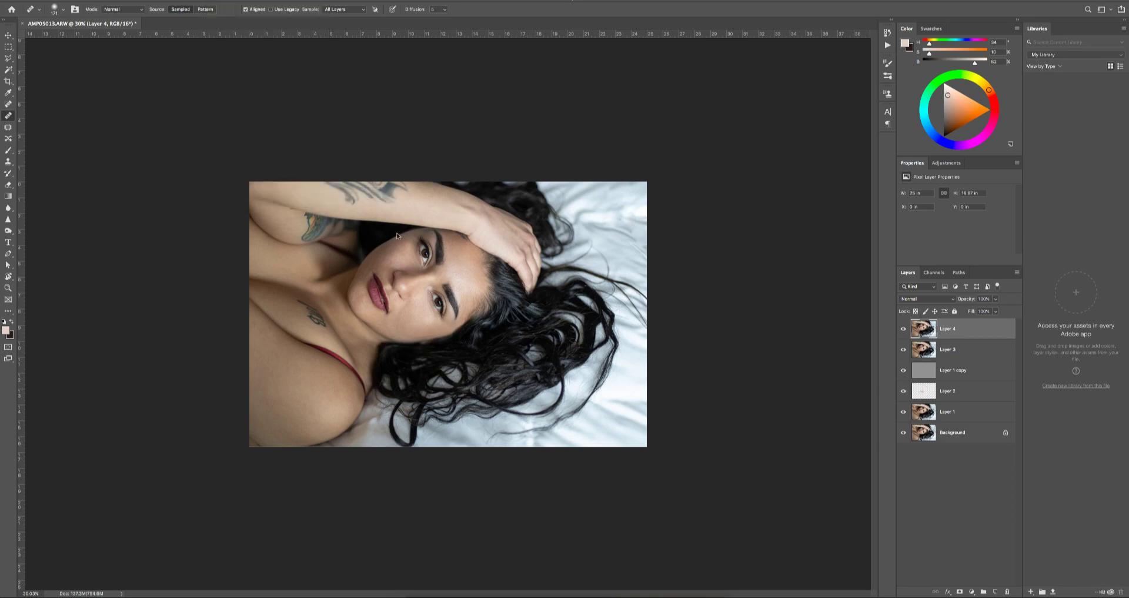
pyautogui.click(967, 57)
pyautogui.scroll(5, 395, 292)
pyautogui.press('v')
pyautogui.press('7')
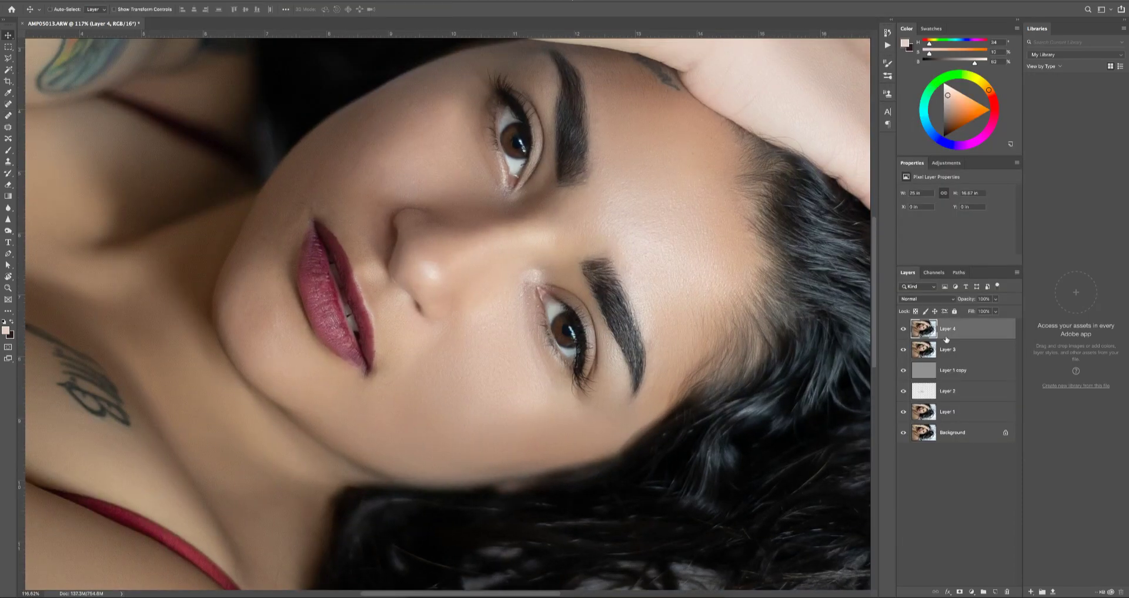
# Add a layer mask to Layer 4 and paint black at 100% flow over the eye and eyebrow to restore detail
pyautogui.click(959, 591)
pyautogui.press('b')
pyautogui.press('x')
pyautogui.hotkey('shift', '0')
pyautogui.scroll(5, 562, 318)
pyautogui.moveTo(722, 329); pyautogui.dragTo(672, 329)
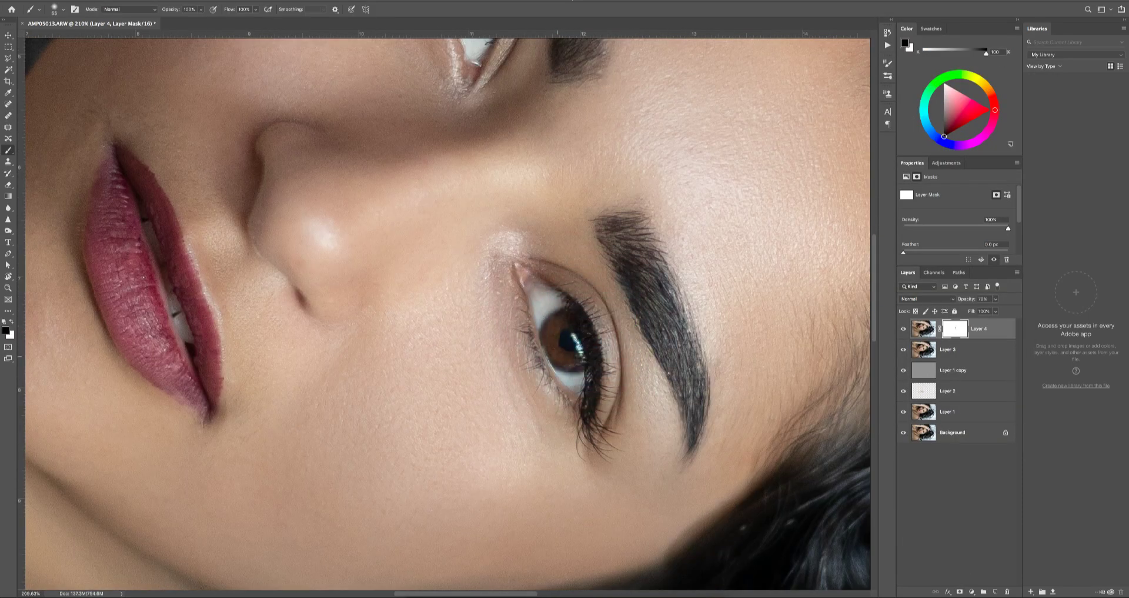
pyautogui.moveTo(557, 357); pyautogui.dragTo(590, 359)
pyautogui.moveTo(530, 147); pyautogui.dragTo(576, 420)
pyautogui.click(531, 251)
# Mask the smoothing off the hair and remaining facial features with black, and compare the result with the original Background layer
pyautogui.scroll(-2, 517, 265)
pyautogui.scroll(-5, 447, 311)
pyautogui.moveTo(665, 410); pyautogui.dragTo(444, 502)
pyautogui.moveTo(576, 176)
pyautogui.mouseDown()
pyautogui.moveTo(562, 343)
pyautogui.moveTo(506, 218)
pyautogui.mouseUp()
pyautogui.scroll(5, 356, 500)
pyautogui.scroll(-5, 506, 283)
pyautogui.scroll(-1, 565, 318)
pyautogui.keyDown('alt'); pyautogui.click(905, 432); pyautogui.keyUp('alt')
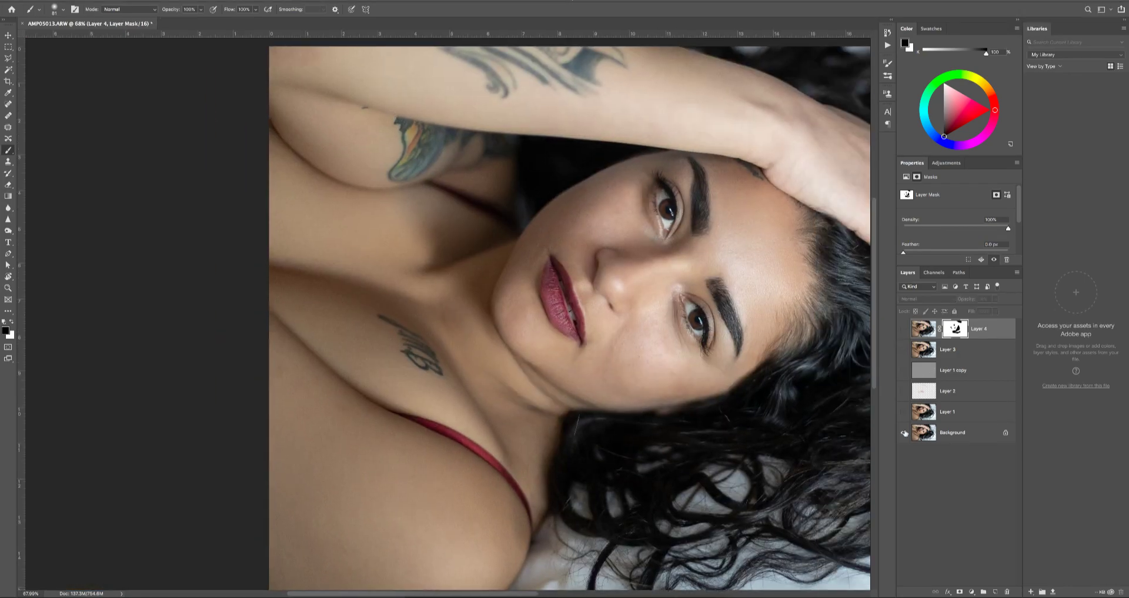